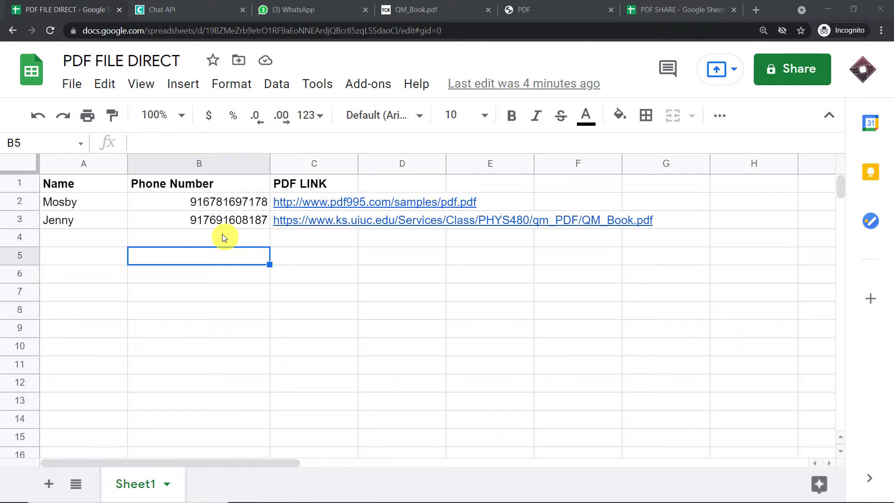
- Enter the new contact's name in A4 and paste their phone number into B4
click(77, 237)
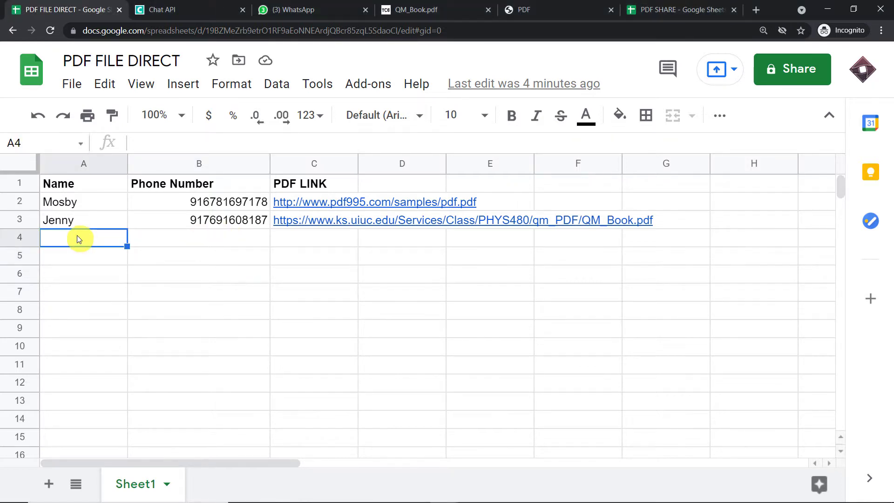
text(S)
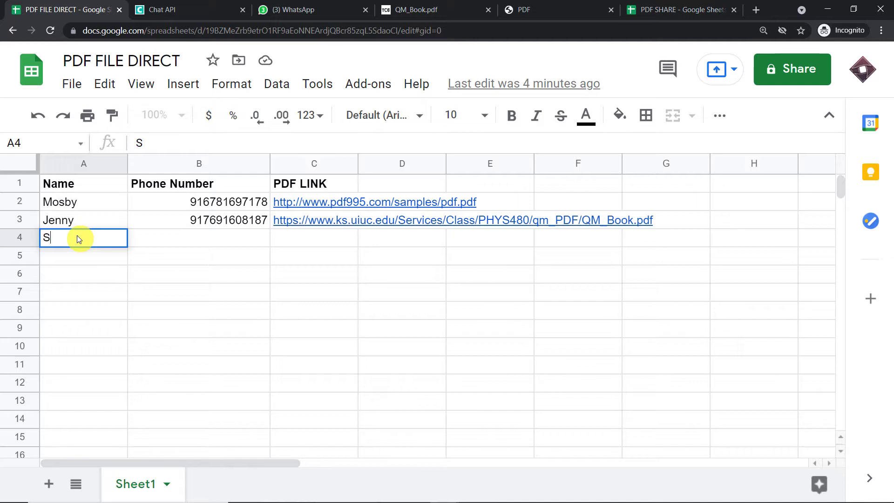
text(ilvester)
click(181, 238)
right_click(163, 147)
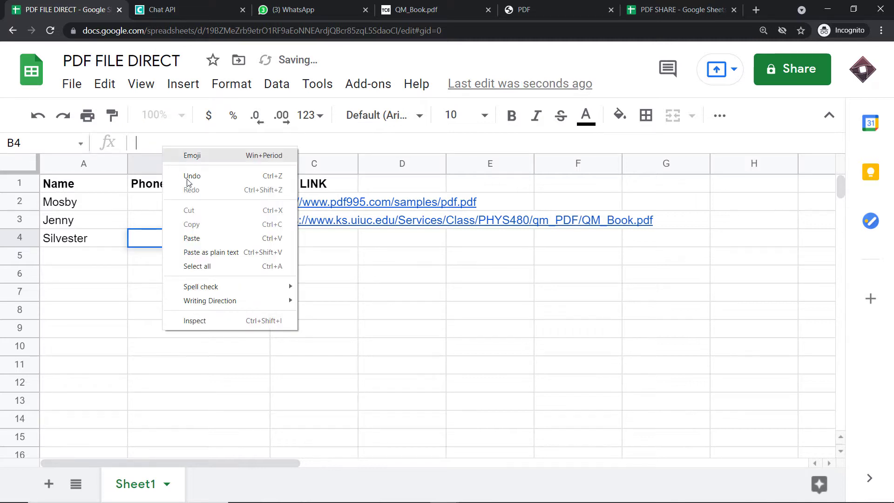
click(195, 238)
click(205, 293)
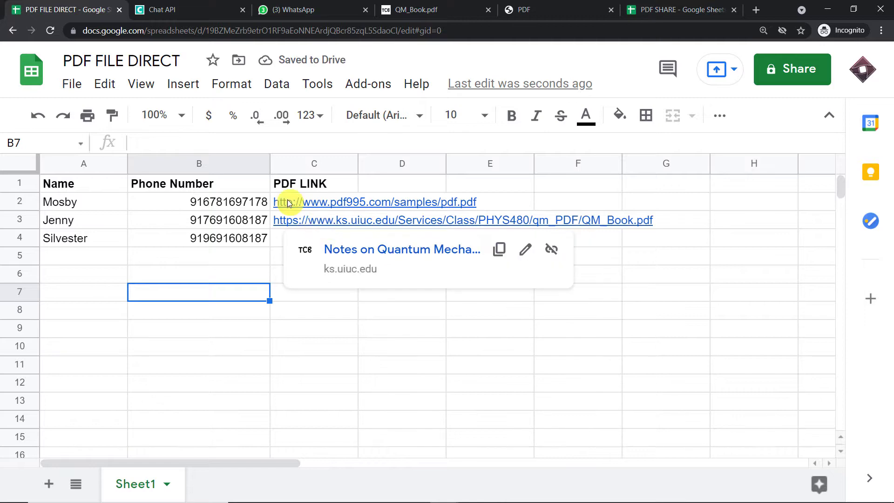
- Copy the web address of the pdf995.com sample PDF and paste it into C4 as the new contact's PDF link
click(566, 6)
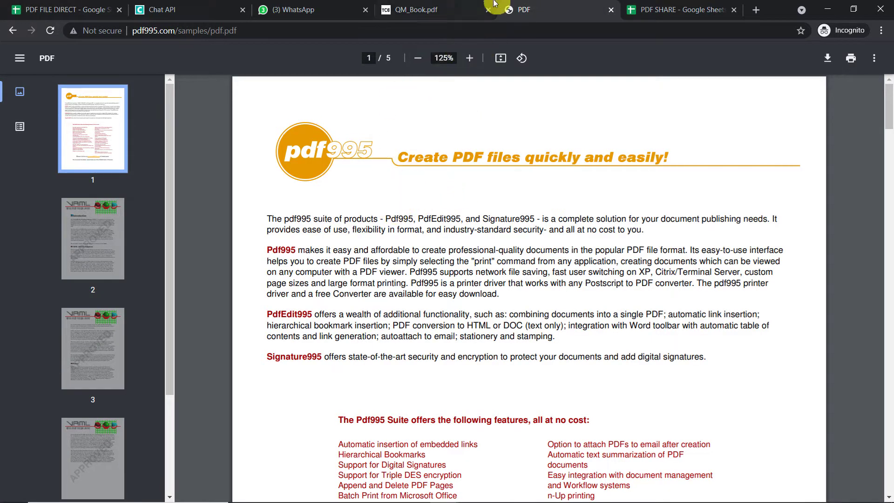
click(437, 5)
click(553, 7)
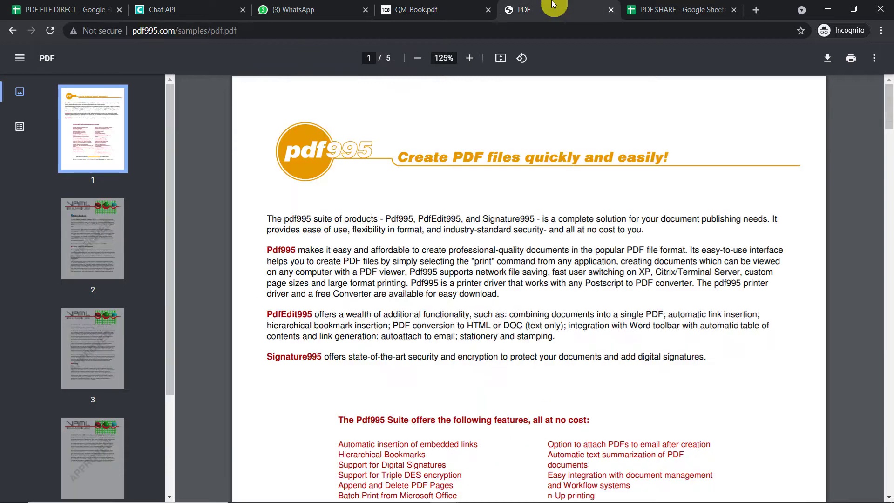
click(213, 31)
right_click(213, 32)
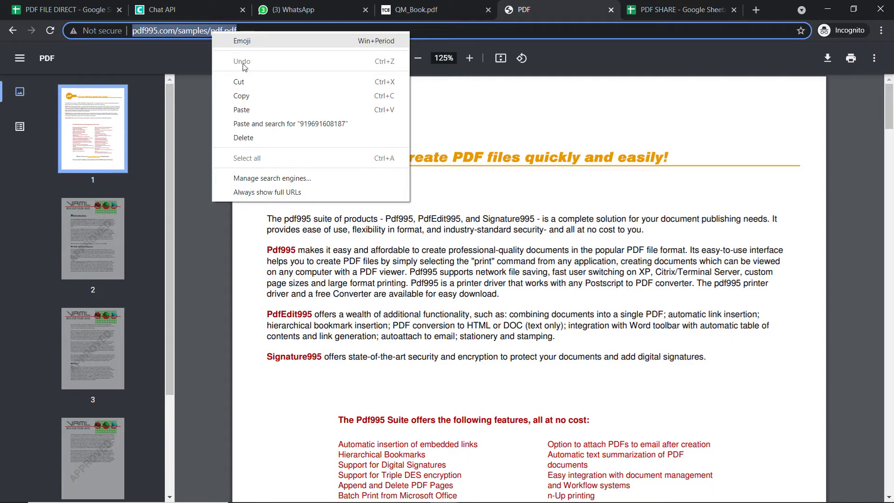
click(250, 96)
click(45, 9)
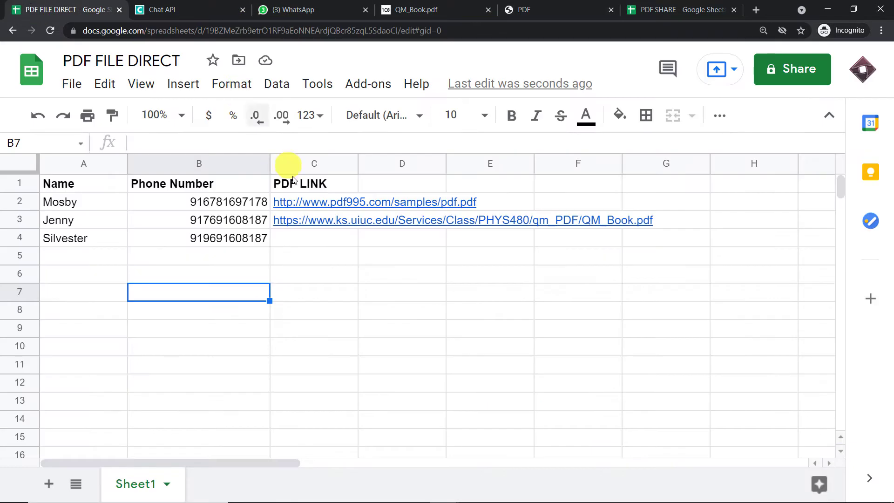
click(295, 238)
click(172, 140)
right_click(172, 140)
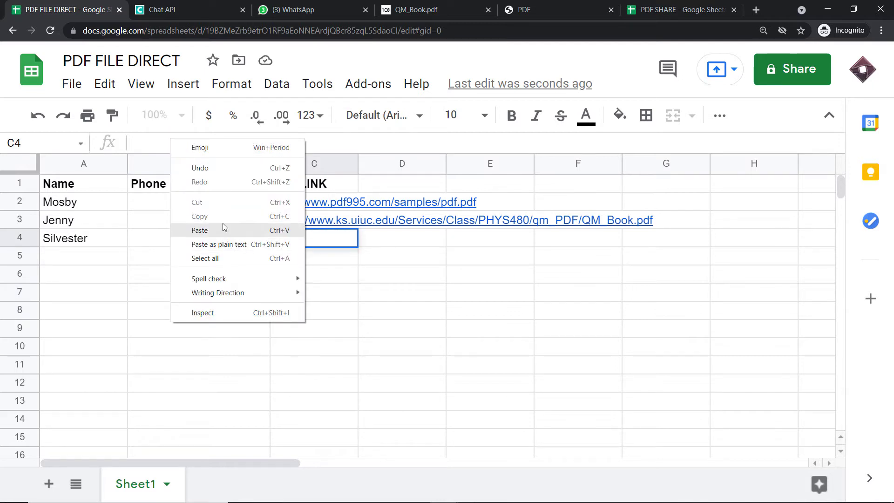
click(223, 226)
click(169, 283)
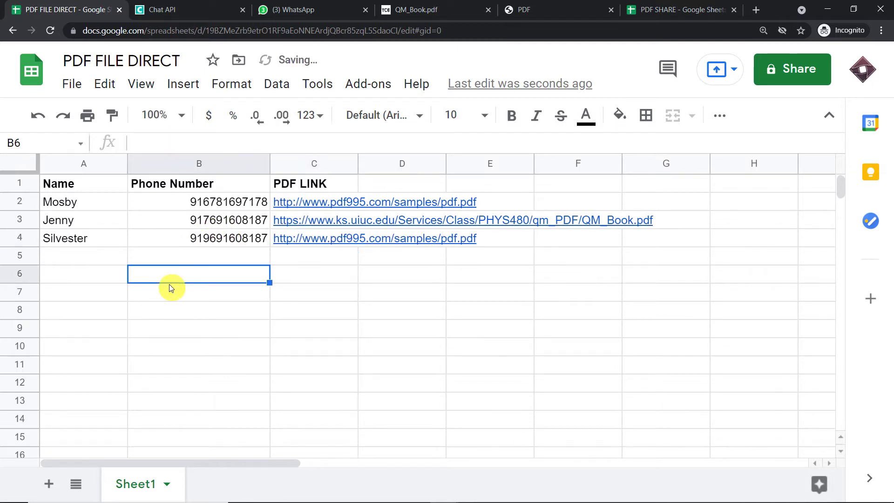
- Switch to WhatsApp Web, download and open the PDF received in the chat, and return to the PDF FILE DIRECT spreadsheet
mouse_move(311, 242)
key(ctrl+3)
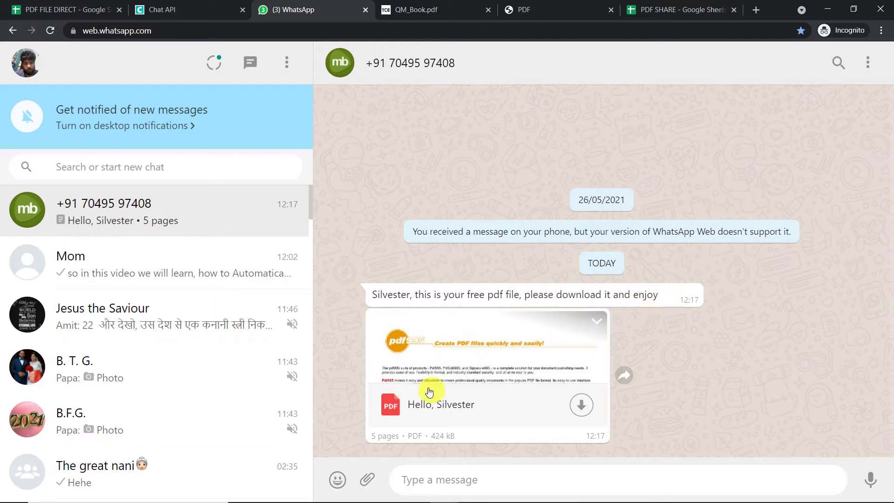
click(505, 370)
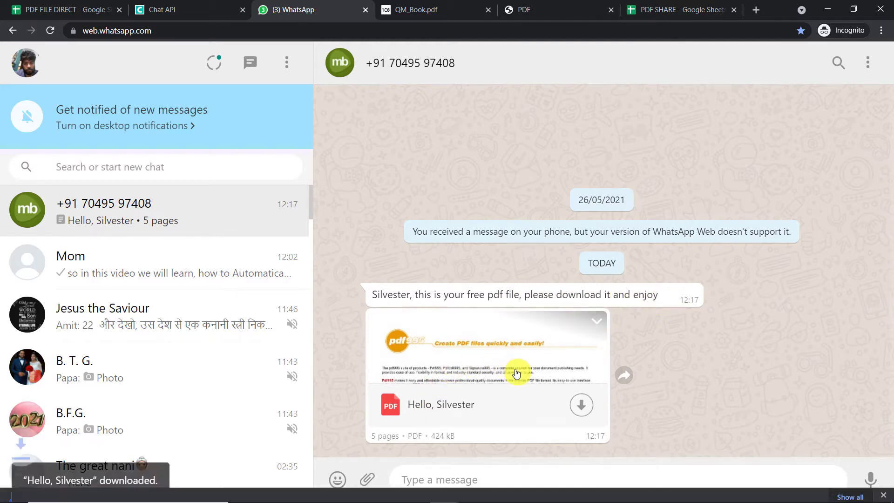
click(78, 484)
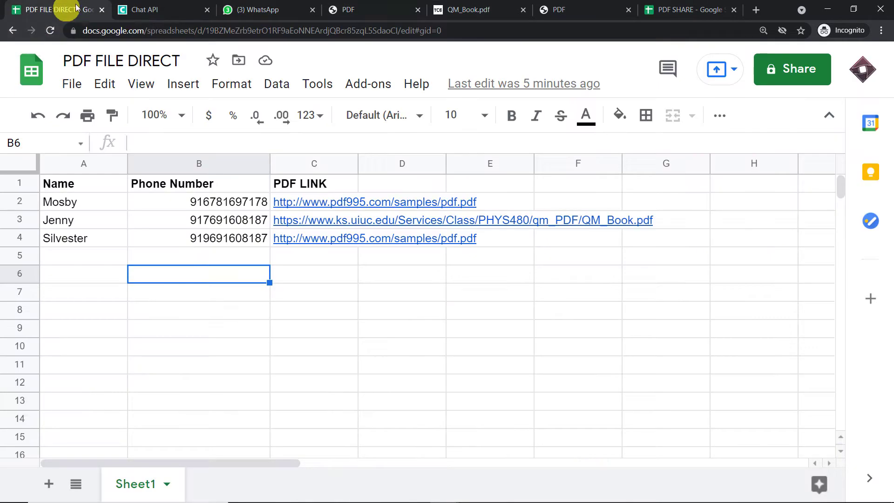
click(64, 10)
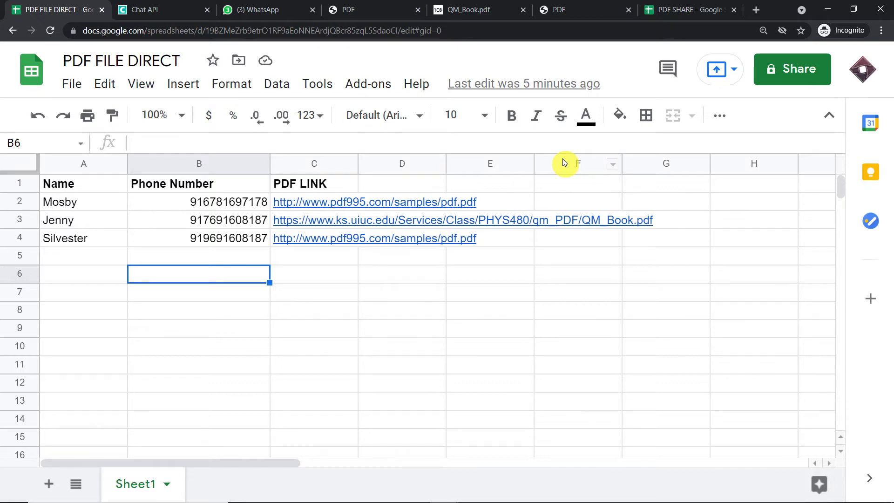
- Open pabbly.com in a new browser tab and go to the Connect product page
click(755, 9)
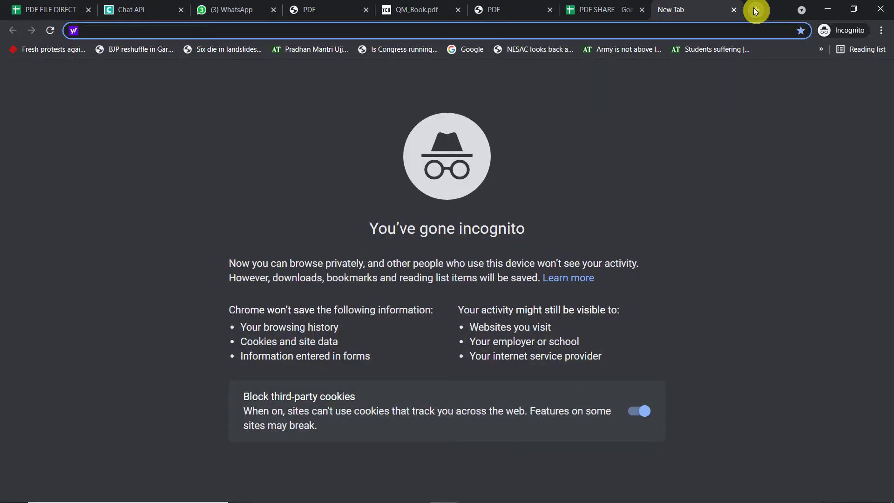
text(pabbly.com)
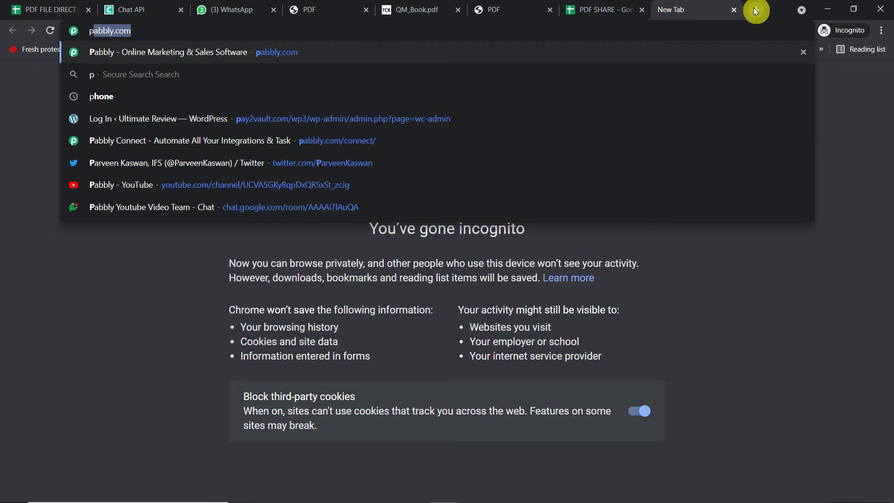
key(Return)
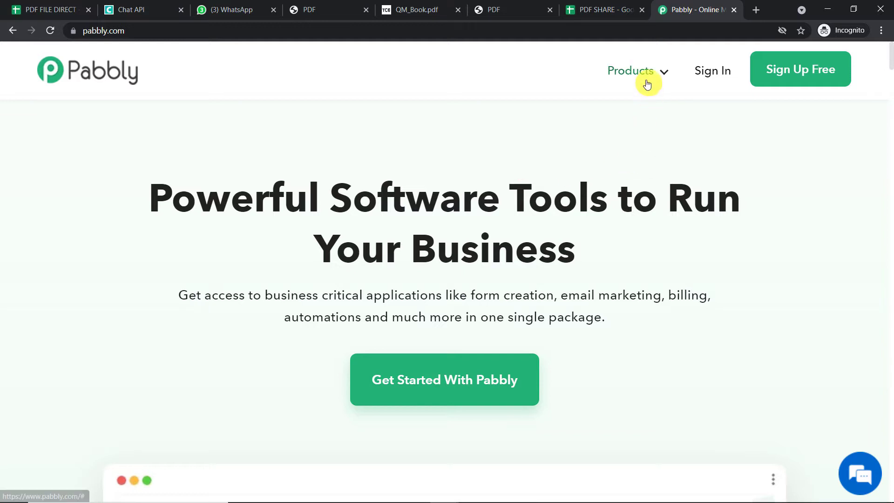
mouse_move(644, 81)
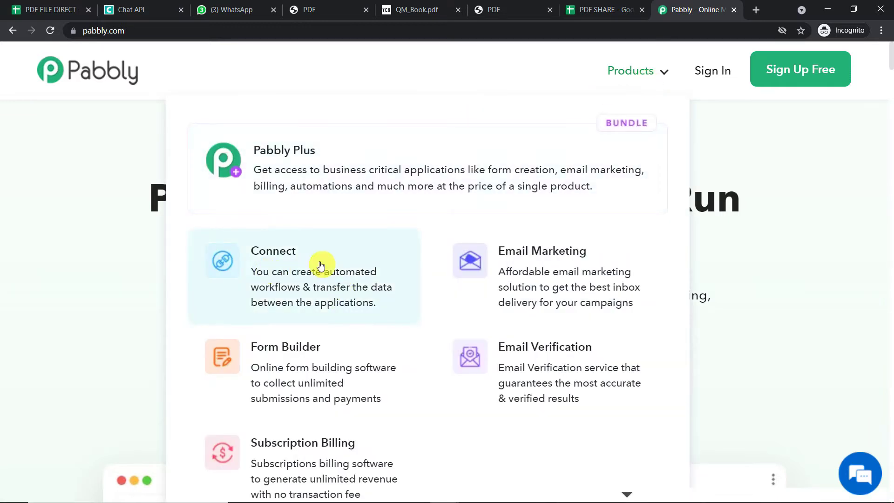
click(352, 260)
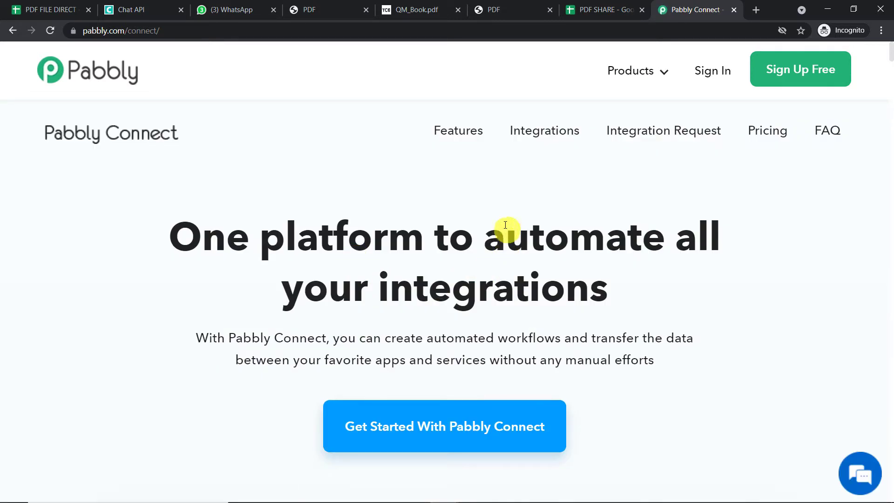
- Sign in to the Pabbly account and open the Connect application's dashboard
click(709, 74)
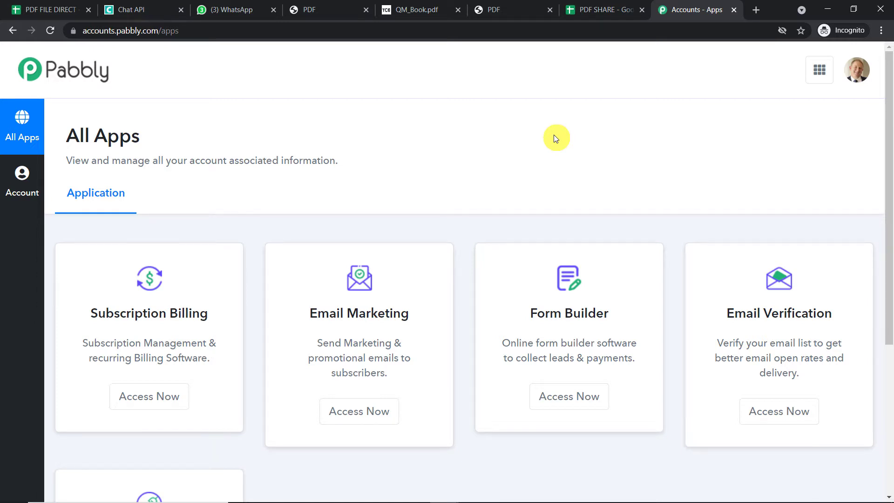
scroll(577, 151, down, 5)
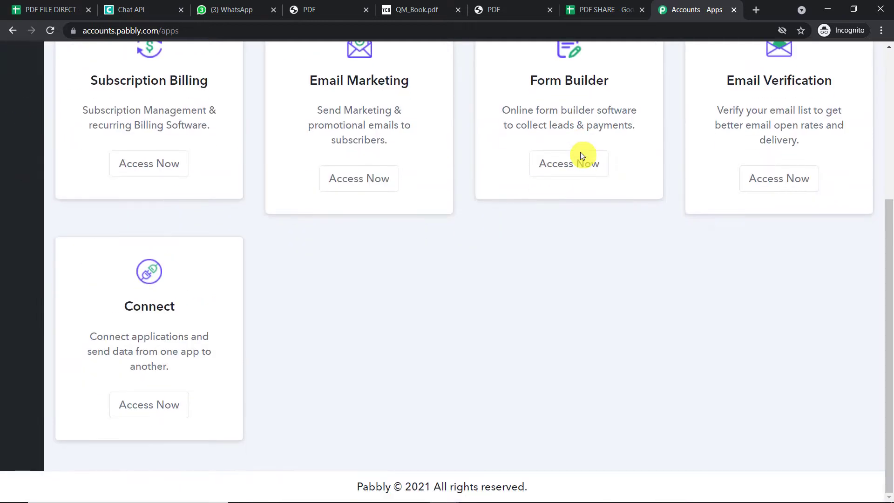
click(164, 410)
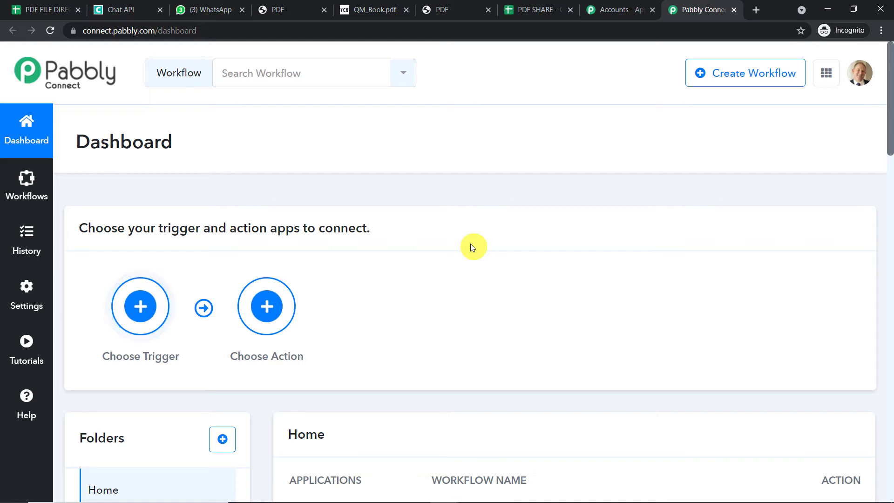
- Create a new workflow named "Google Sheets to WhatsApp (PDF)"
click(753, 74)
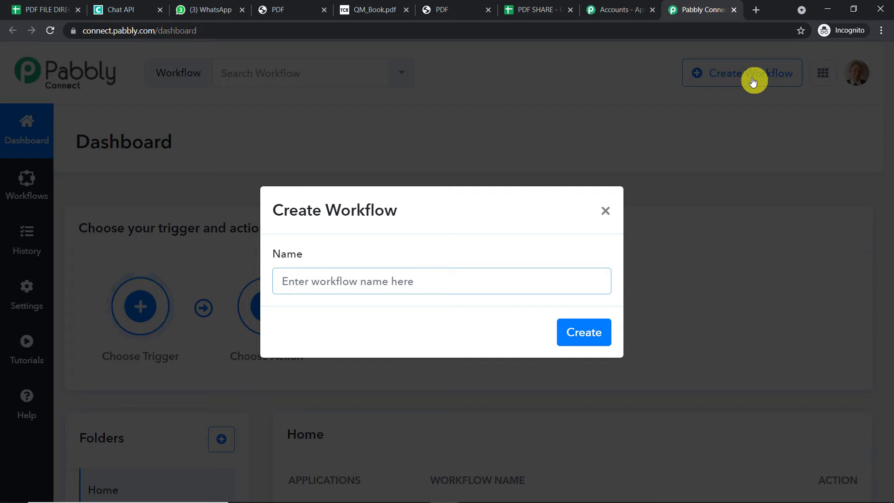
text(Google )
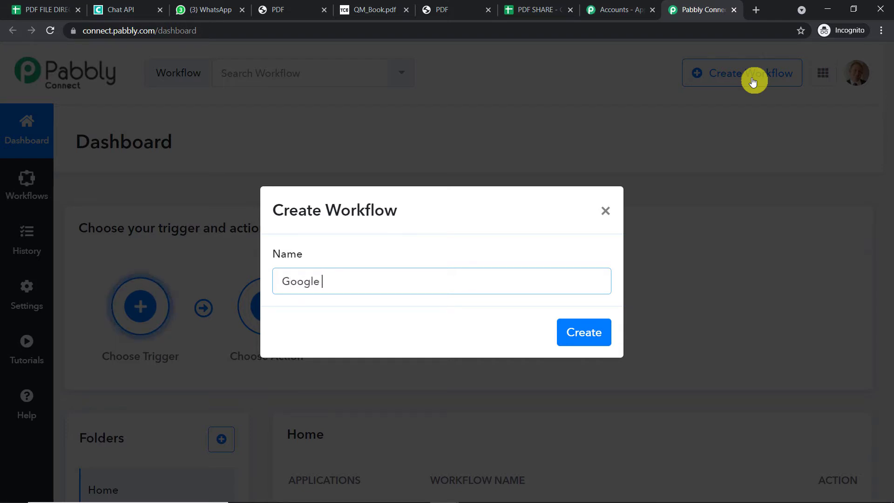
text(Sheet)
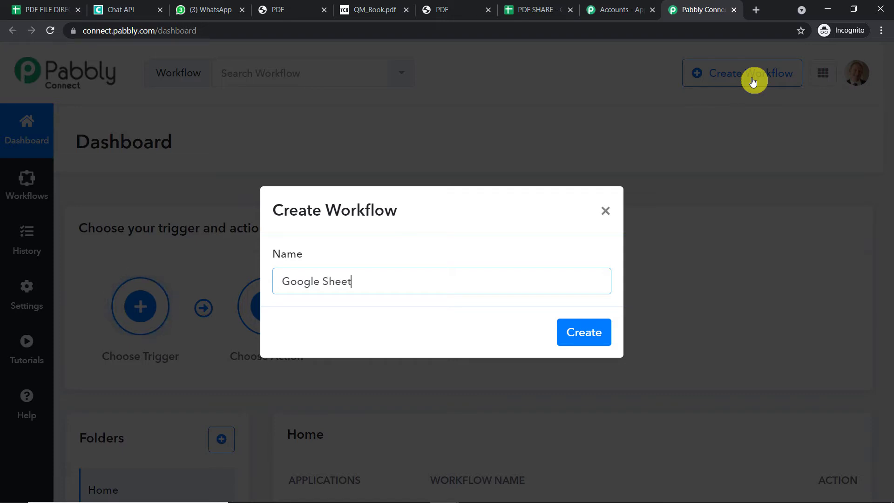
text(s to WhatsApp (PDF))
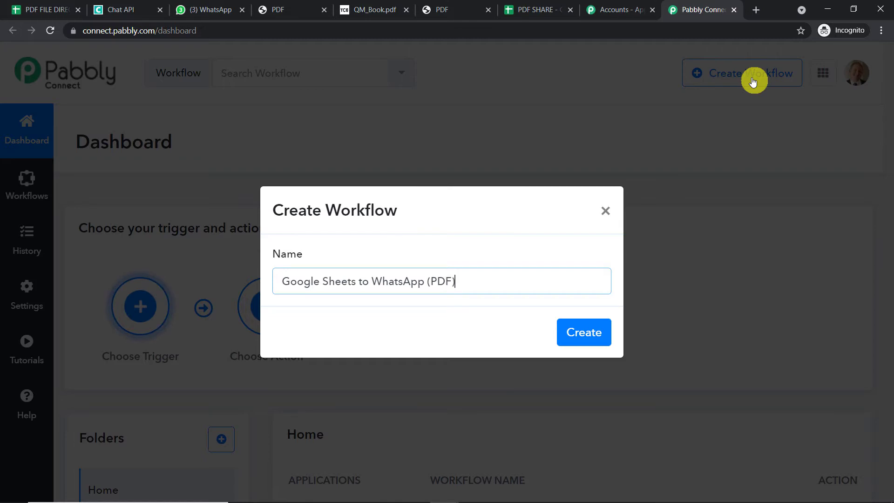
click(588, 329)
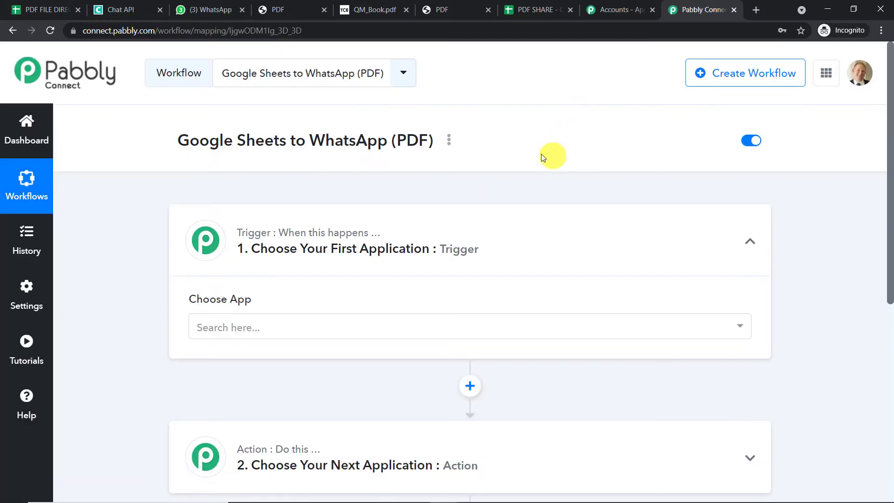
- Set the workflow's trigger app to Google Sheets with the New Spreadsheet Row event
scroll(523, 159, down, 2)
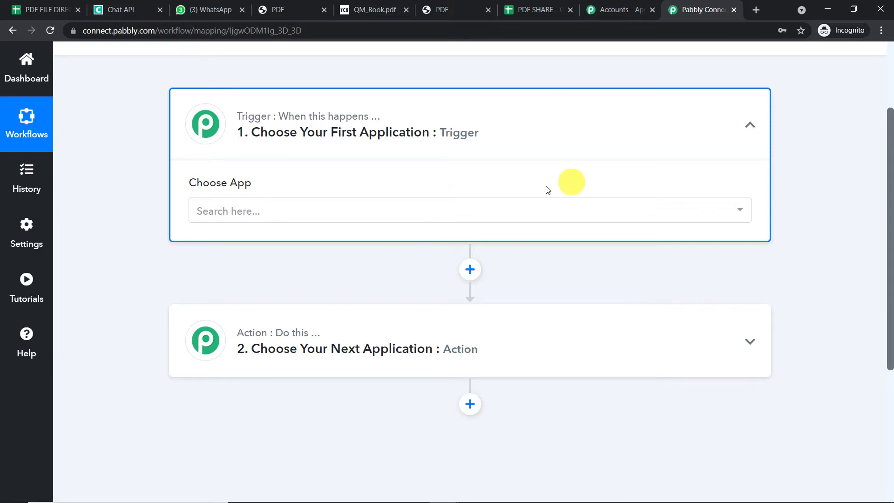
click(436, 212)
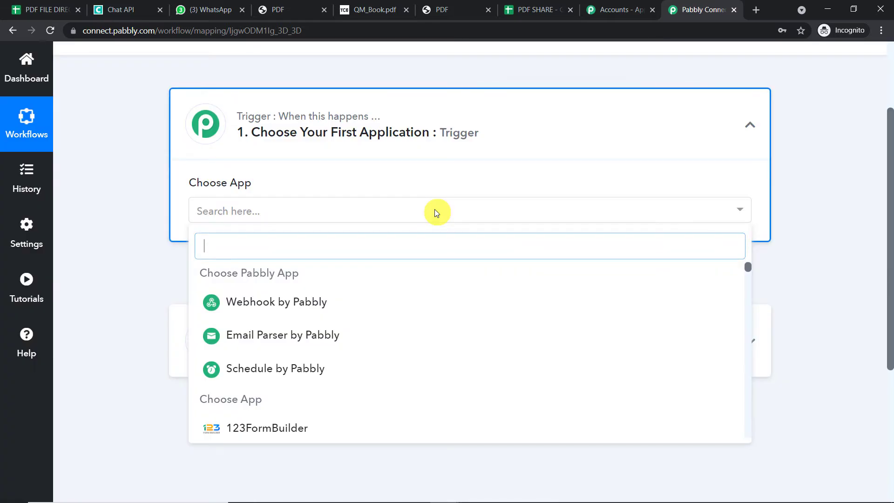
text(G)
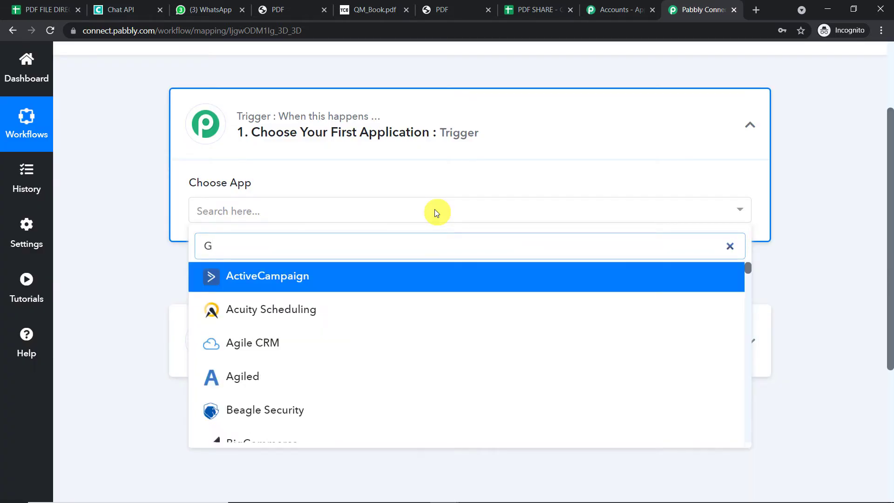
text(OOGLE)
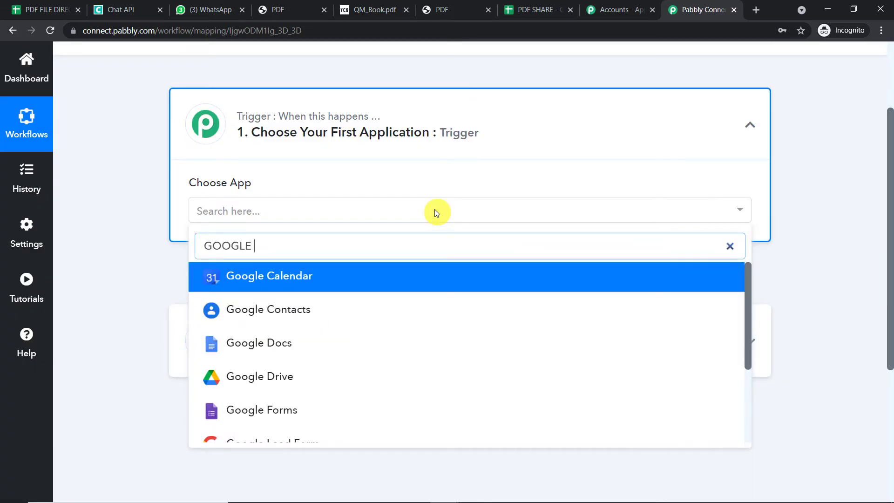
text( SHEE)
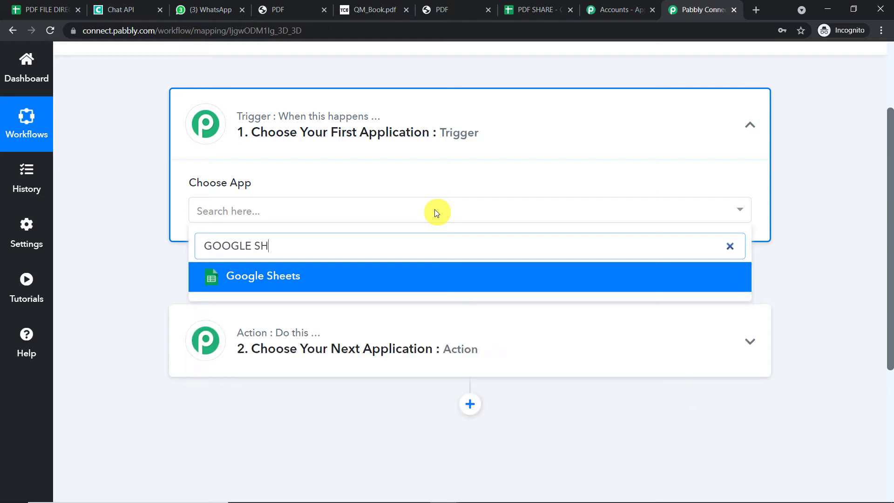
click(334, 275)
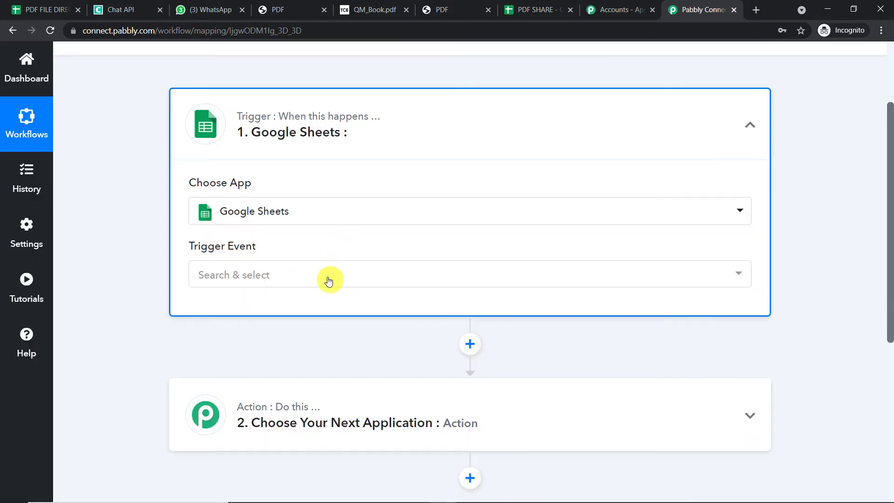
click(328, 280)
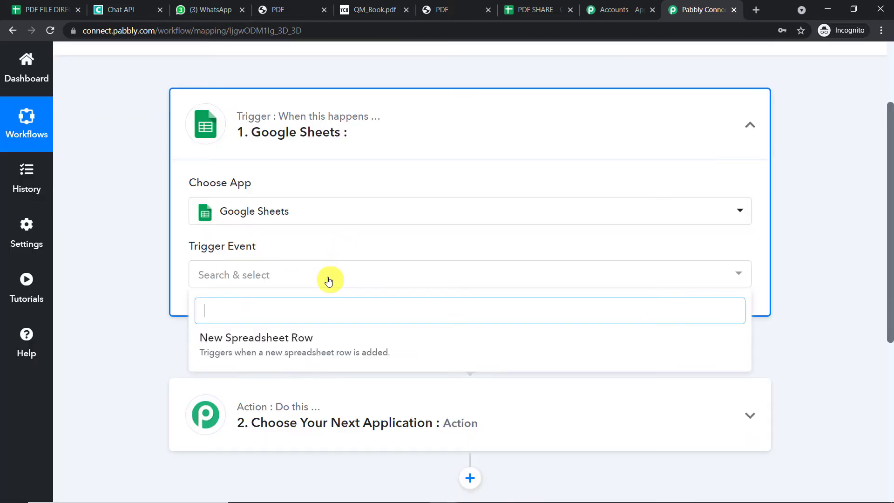
click(310, 353)
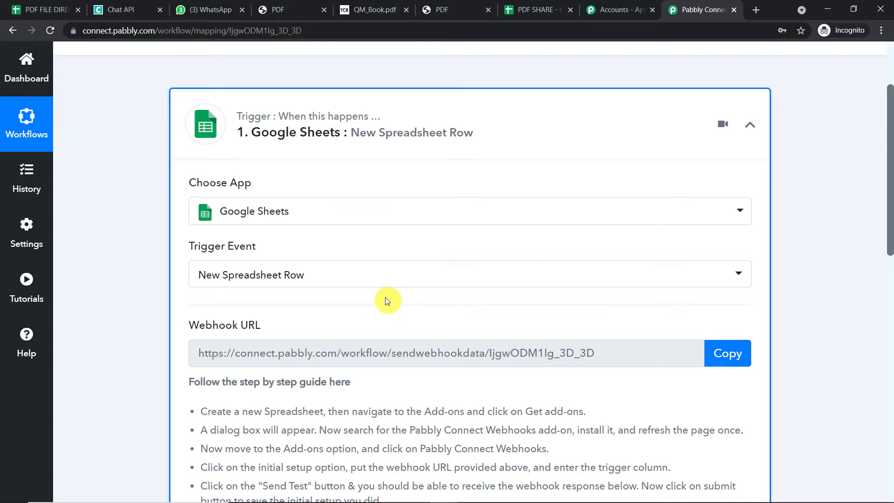
- Review the New Spreadsheet Row trigger event and look at the Pabbly Forum help page
click(361, 275)
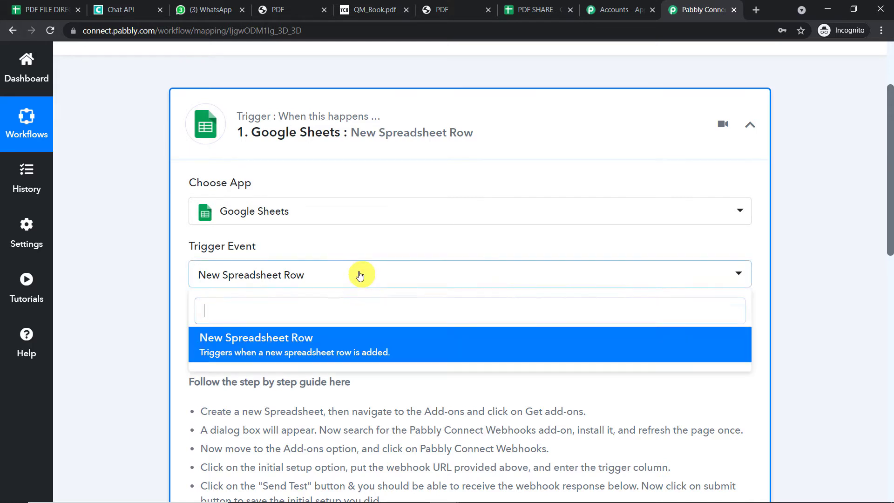
click(354, 341)
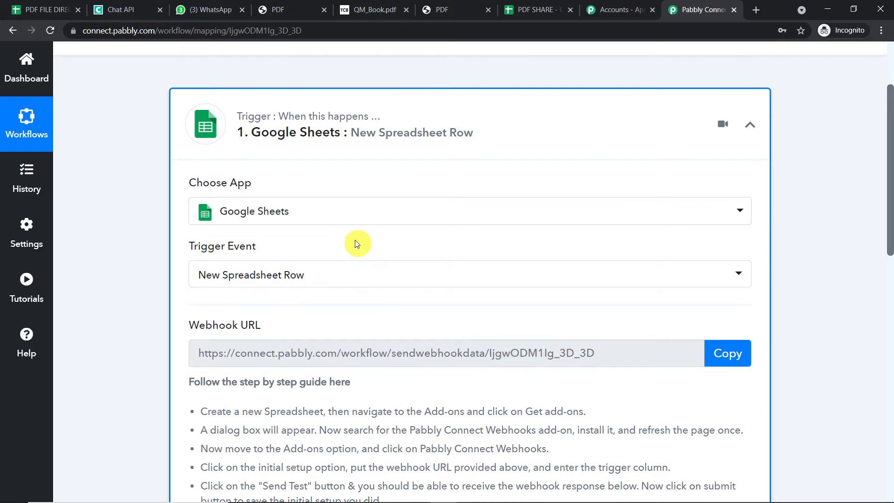
click(20, 352)
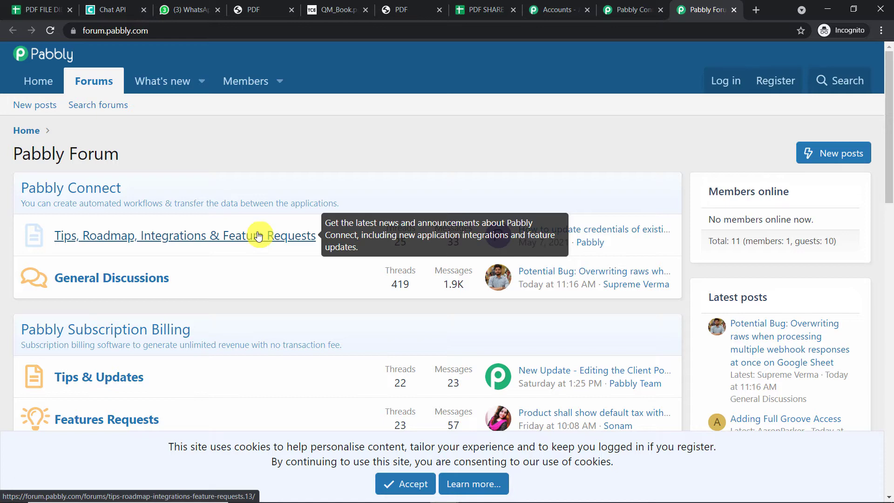
click(734, 9)
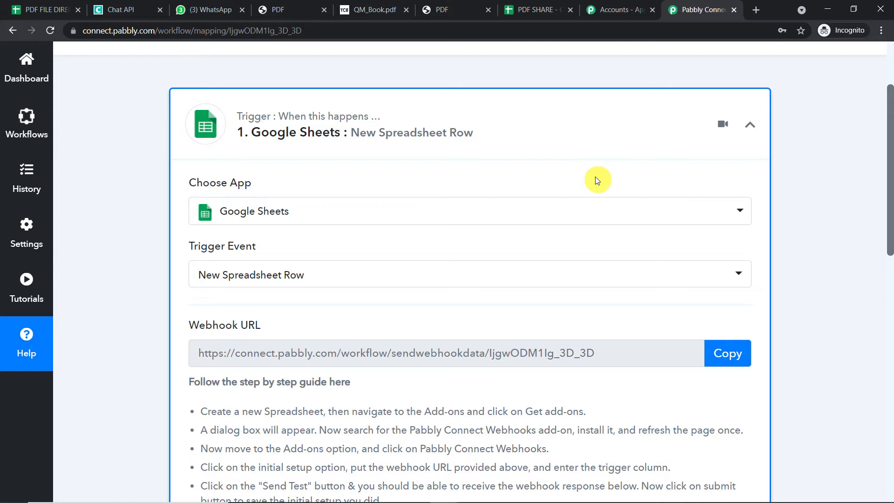
- In the PDF SHARE spreadsheet, search the add-on marketplace for Pabbly Connect Webhooks and check whether it is installed
click(539, 9)
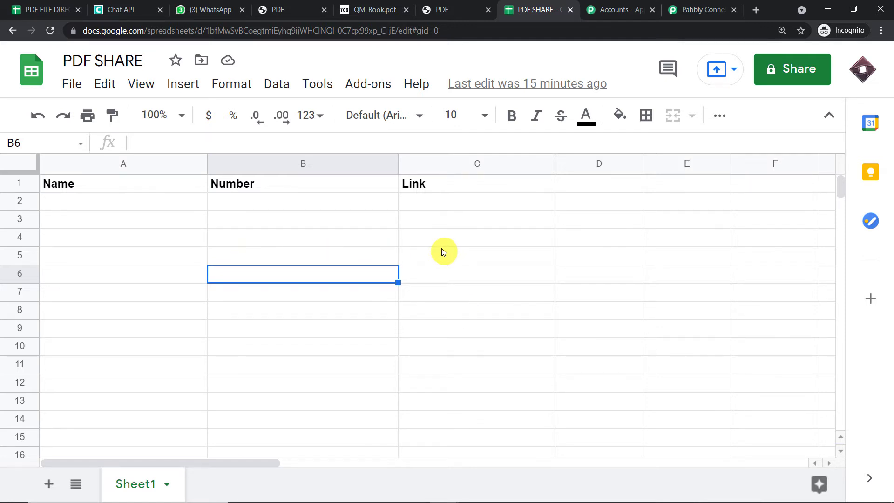
click(370, 88)
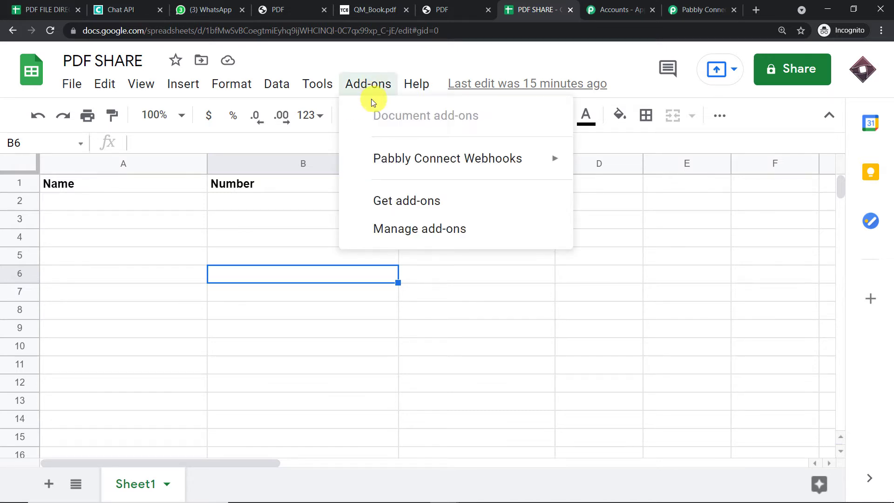
mouse_move(383, 164)
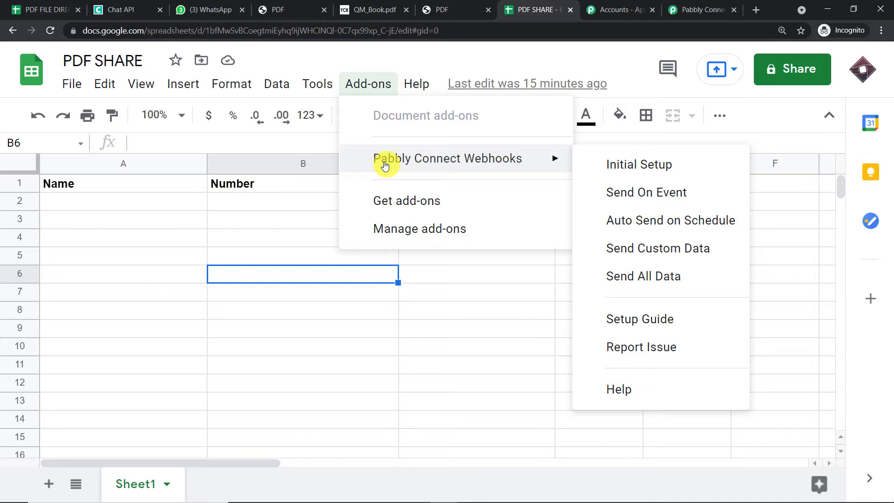
click(392, 201)
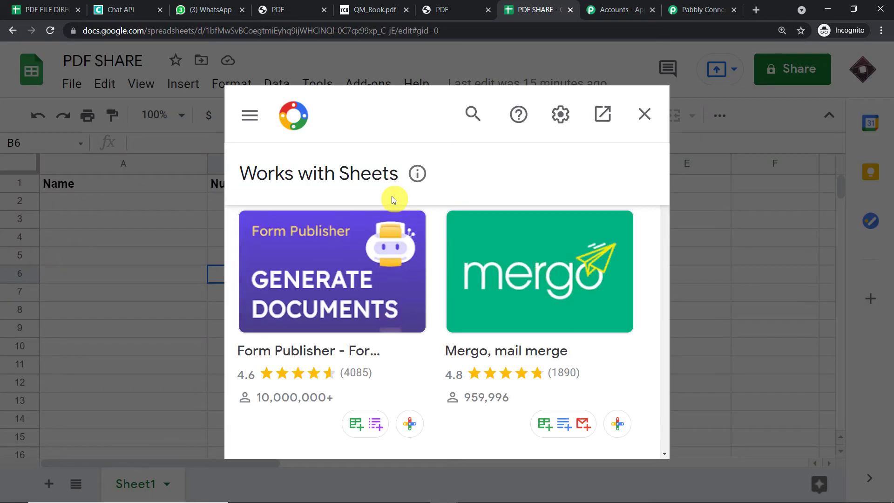
click(471, 114)
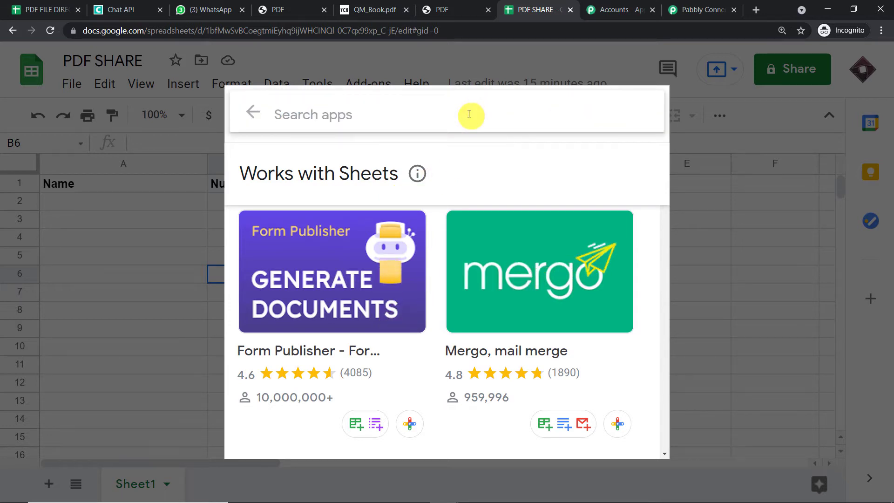
text(PA)
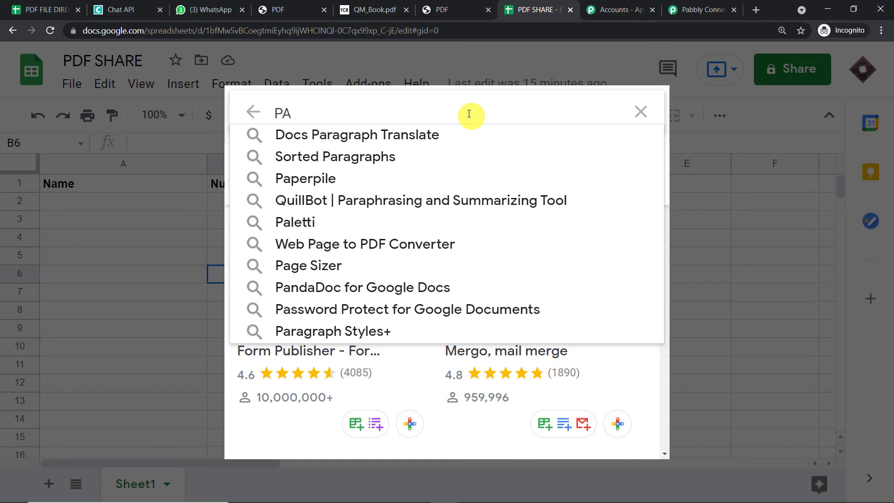
text(BBLY)
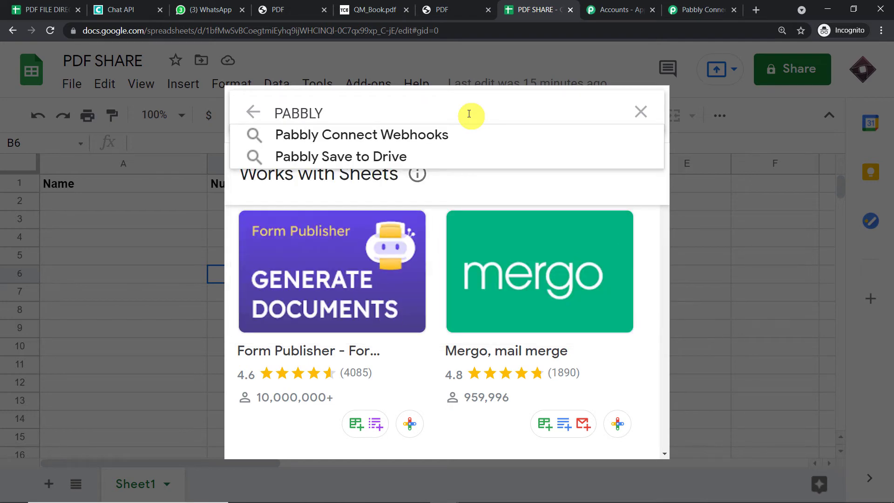
click(465, 132)
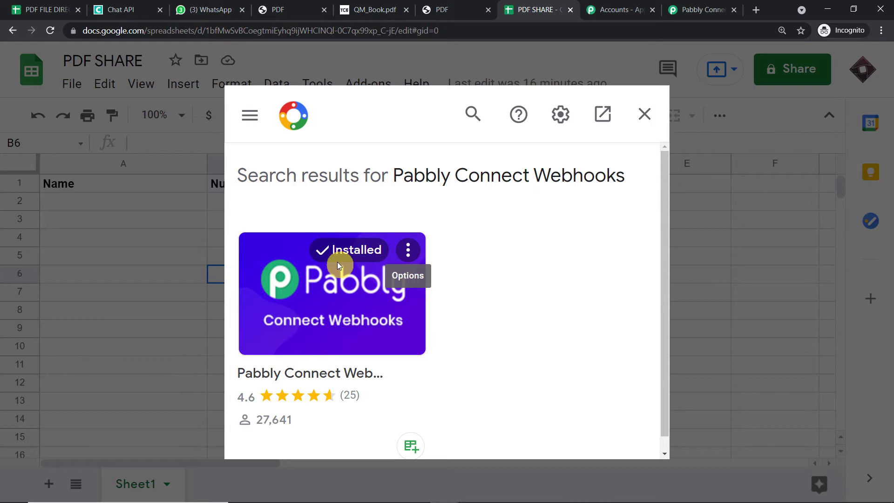
click(647, 113)
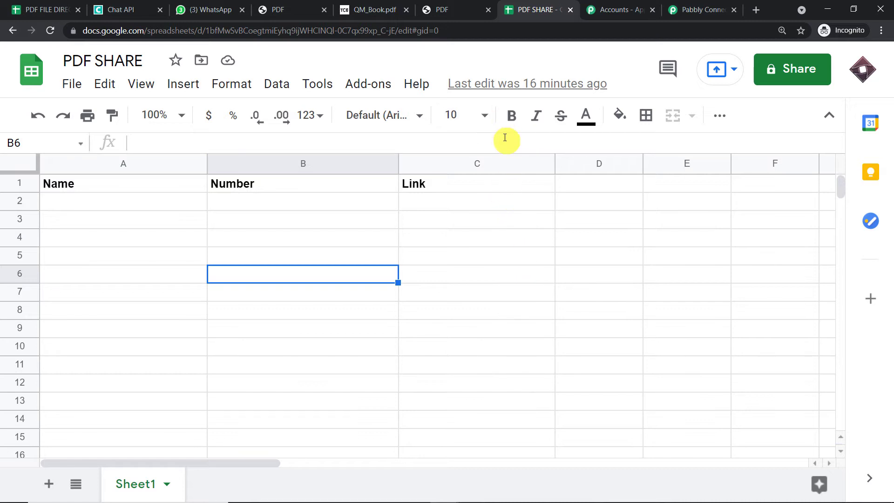
- Open the Pabbly Connect Webhooks initial setup and set the trigger column to C
click(374, 87)
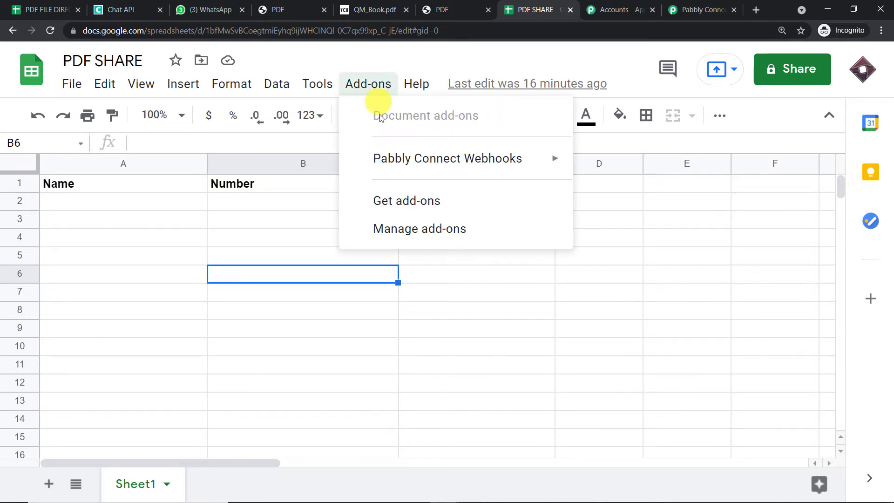
mouse_move(388, 150)
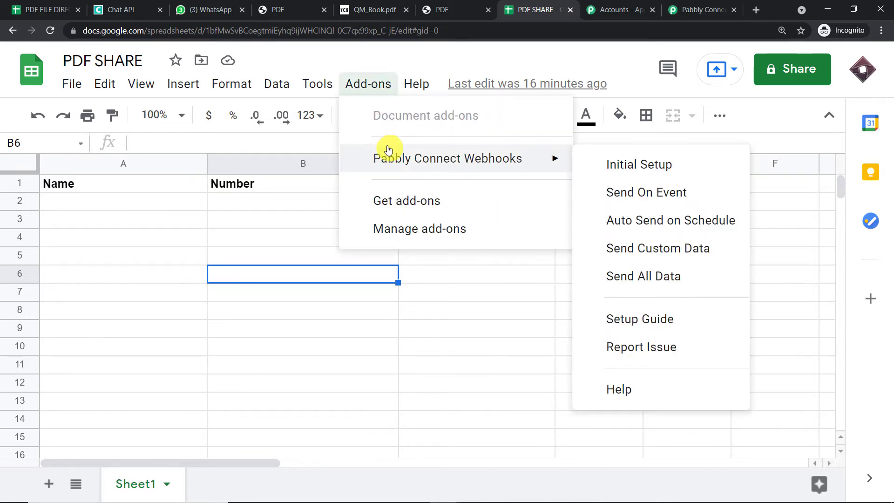
click(616, 171)
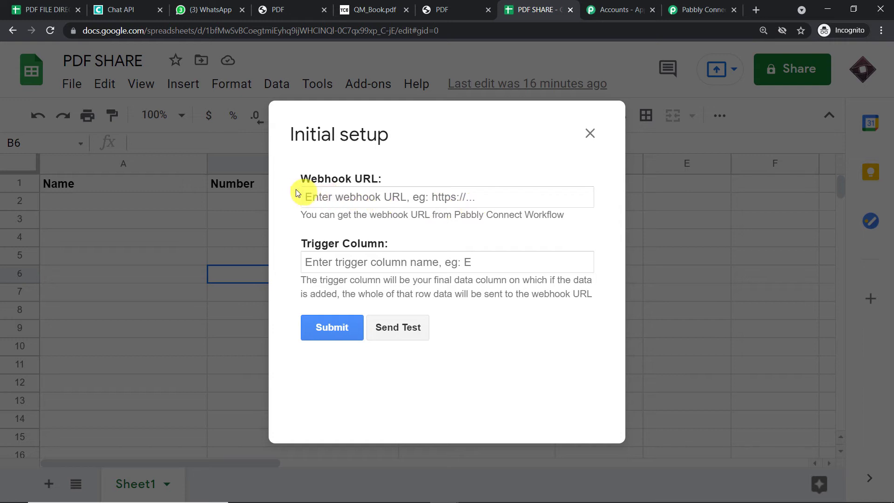
click(337, 259)
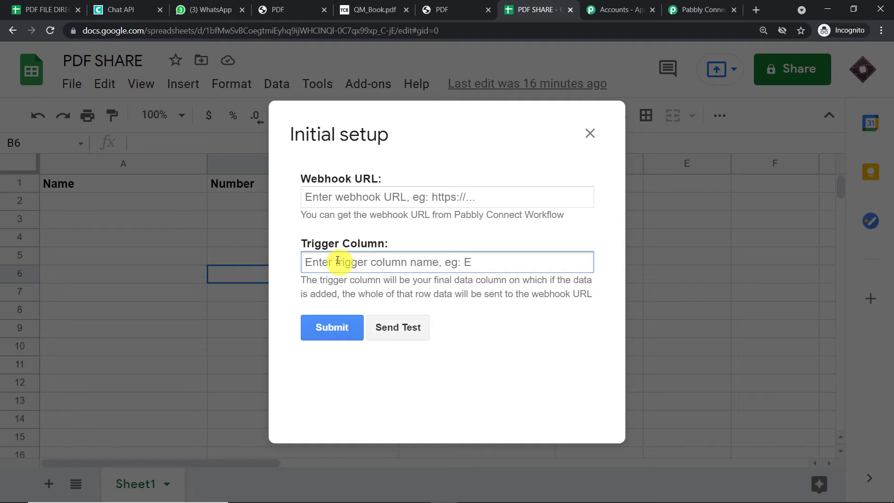
text(C)
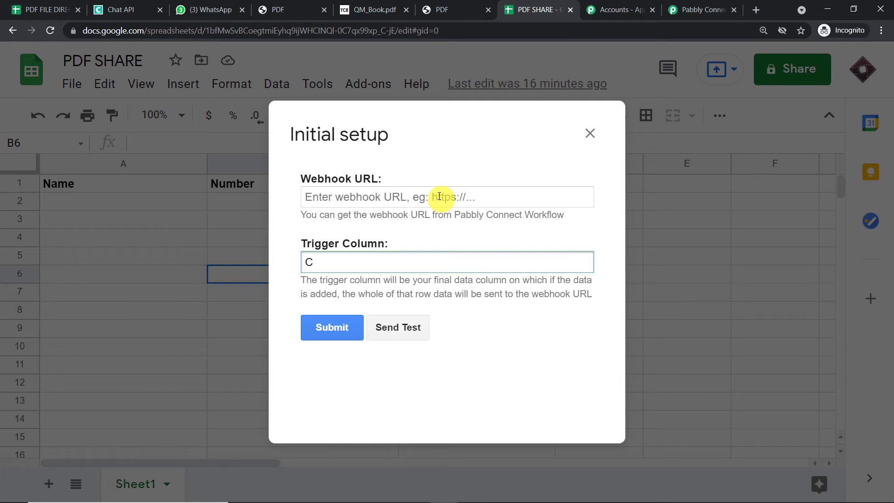
- Copy the webhook URL from the Pabbly Connect trigger into the add-on's initial setup and submit the setup
click(695, 5)
click(720, 354)
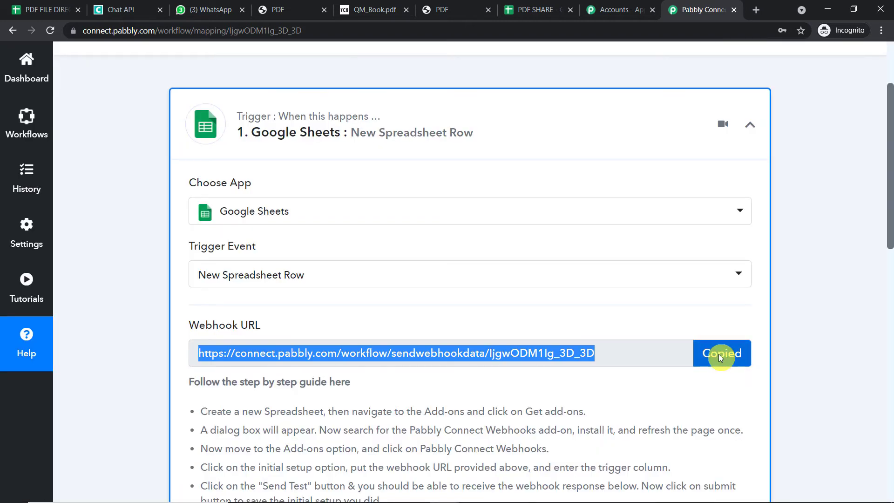
click(501, 7)
click(342, 189)
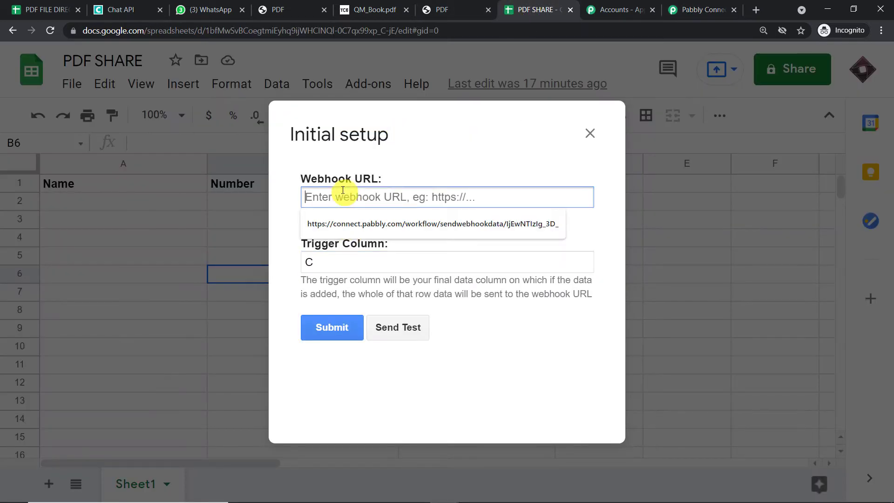
right_click(342, 190)
click(372, 281)
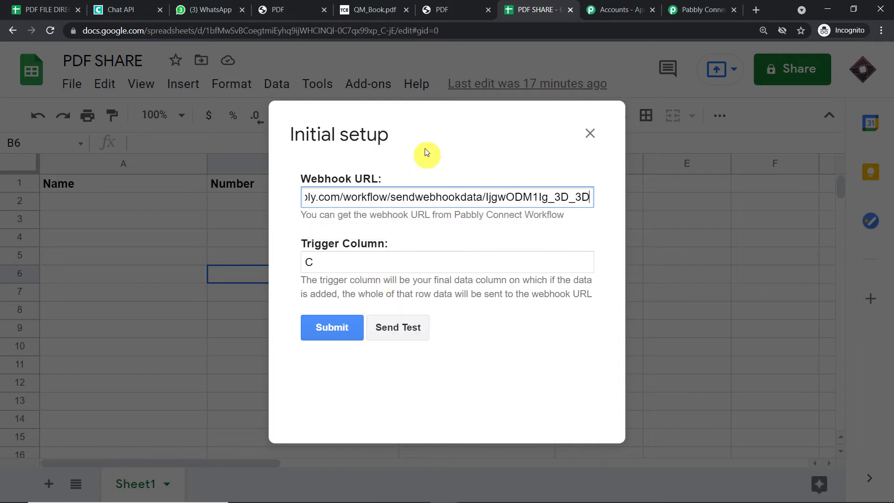
click(331, 327)
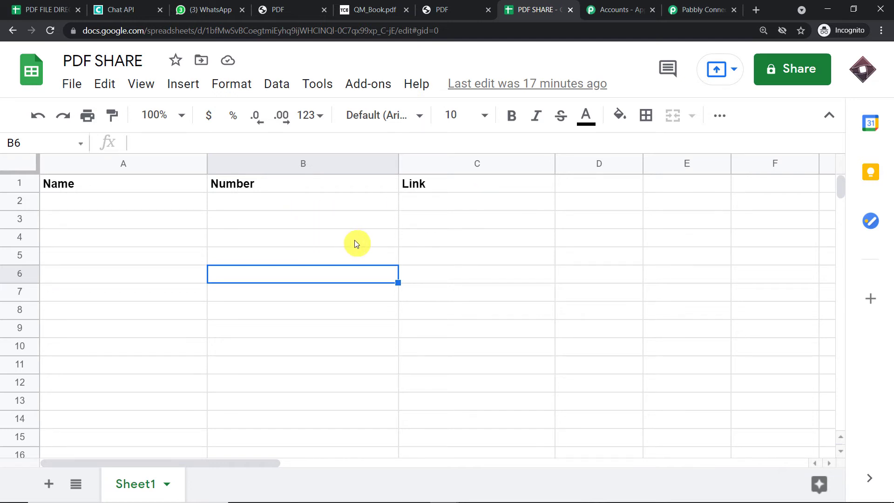
- Enable Send On Event for the Pabbly Connect Webhooks add-on in the PDF SHARE spreadsheet
click(365, 83)
mouse_move(384, 160)
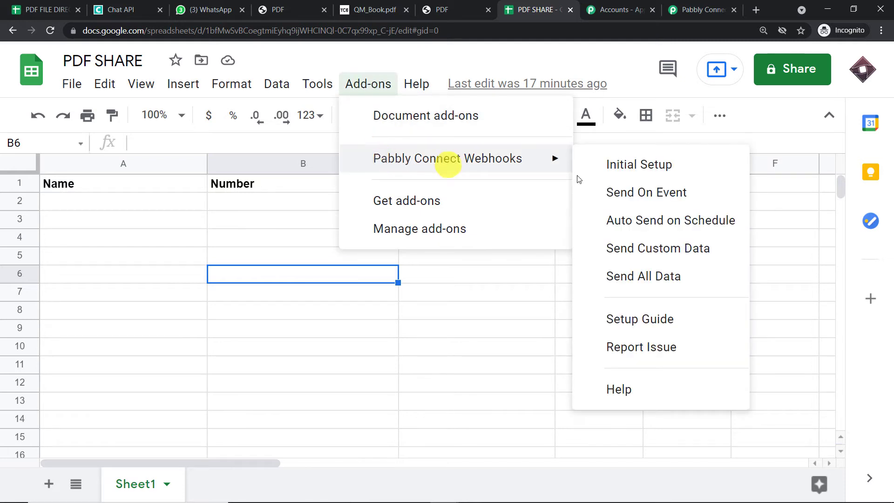
click(671, 196)
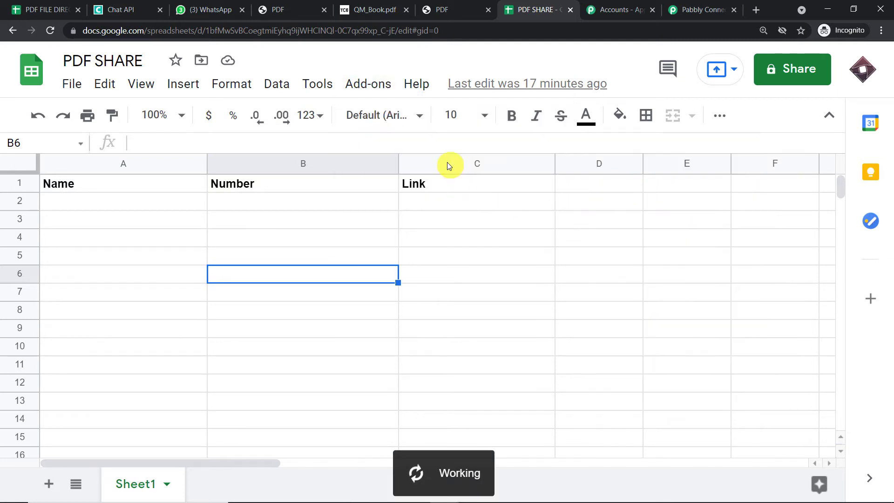
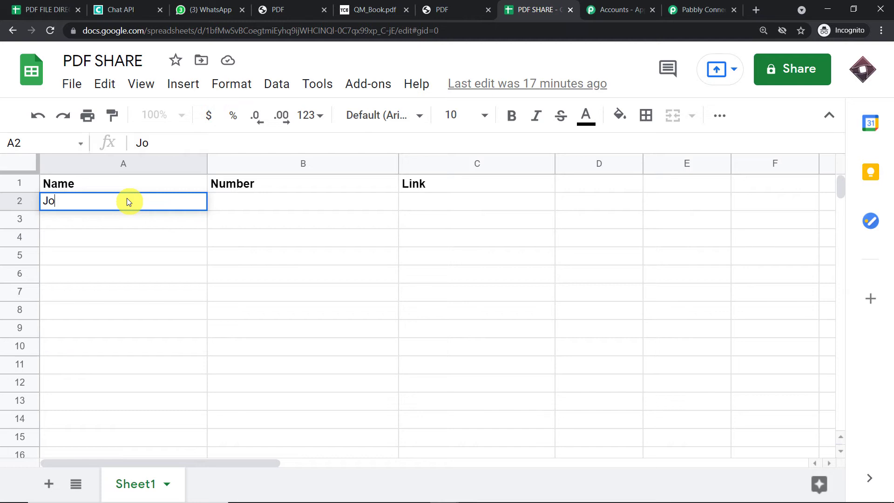
- Fill in the test contact's name in A2 and paste the contact's WhatsApp number into B2
click(240, 201)
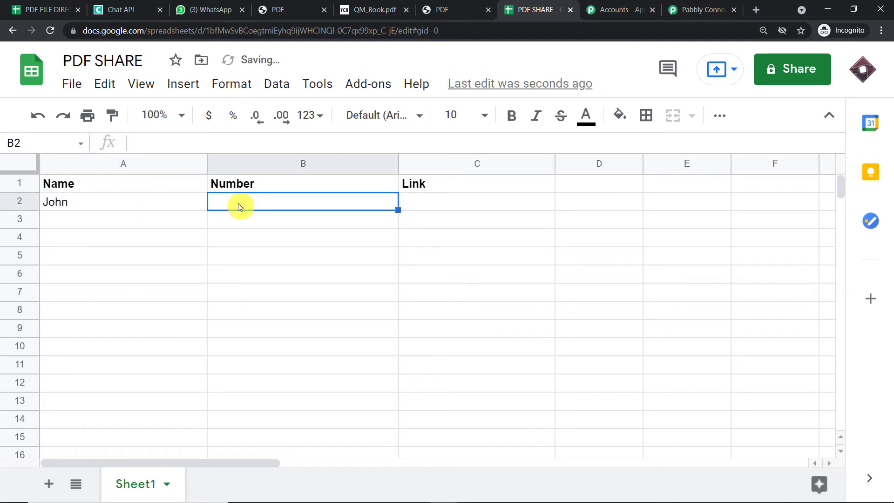
key(ctrl+v)
key(Down)
key(Down)
key(Down)
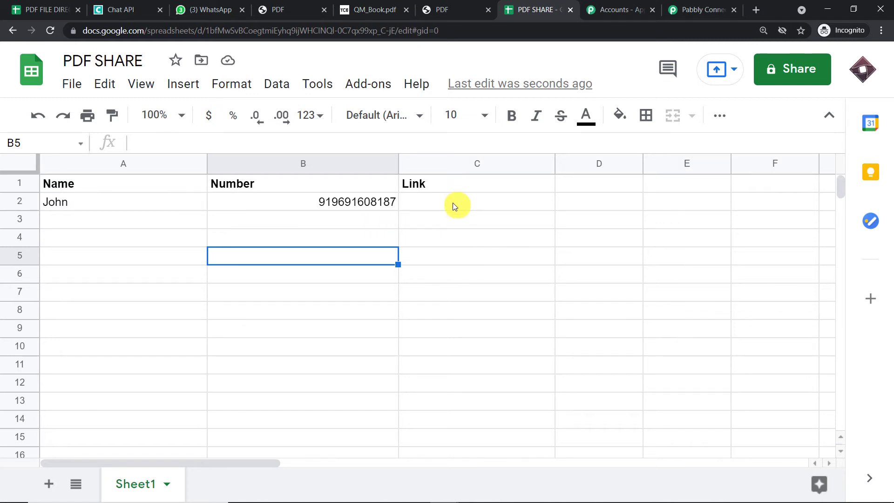
- Copy the web address of the open QM_Book.pdf file and paste it into the Link cell C2
click(396, 9)
click(299, 10)
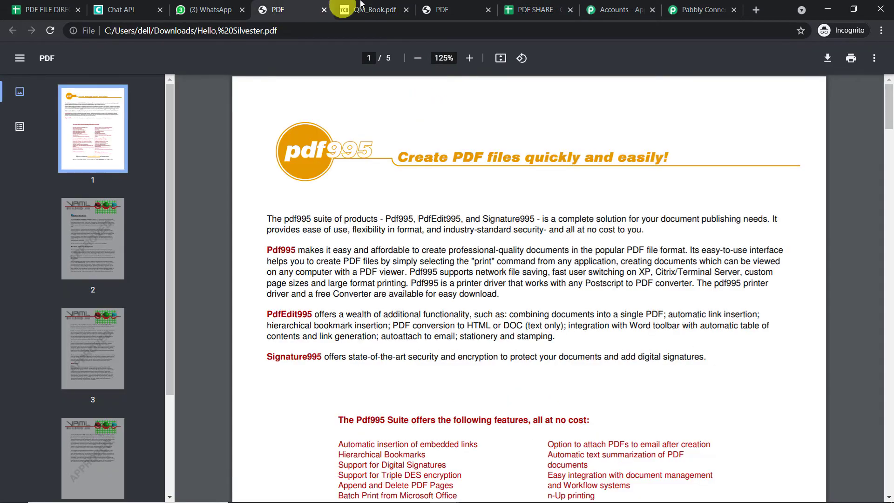
click(371, 9)
click(312, 29)
right_click(289, 30)
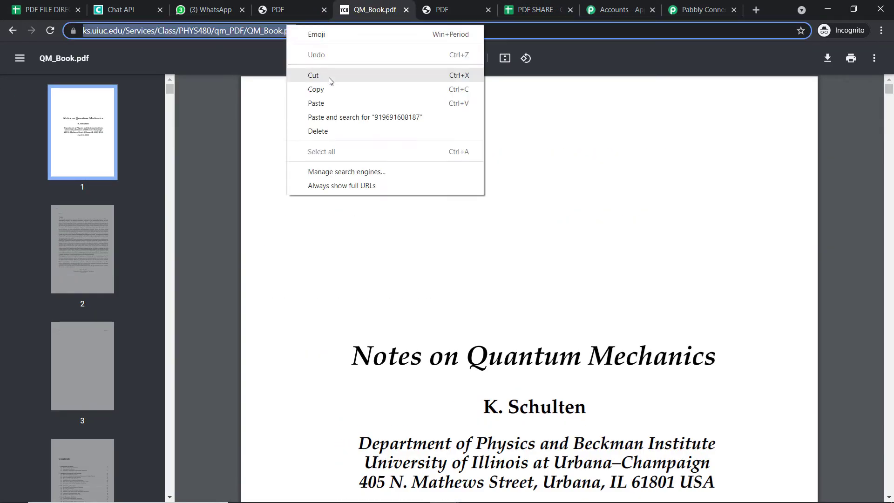
click(335, 89)
click(540, 5)
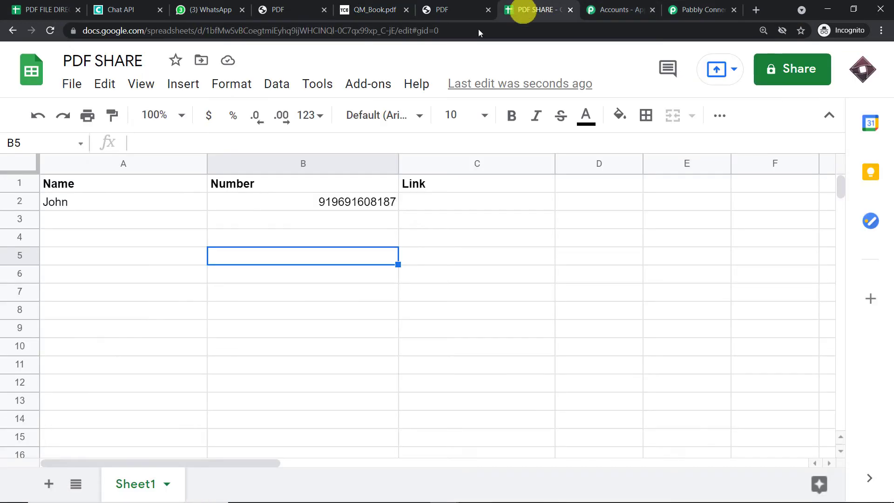
click(452, 205)
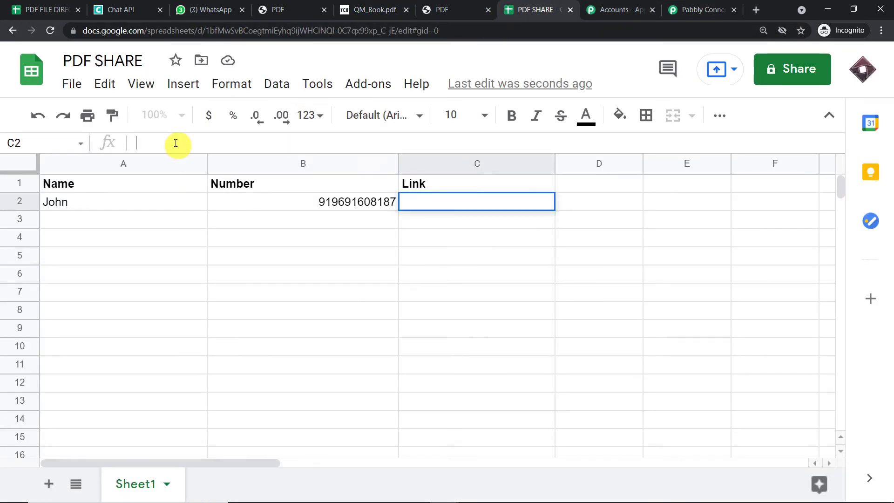
right_click(175, 144)
click(214, 234)
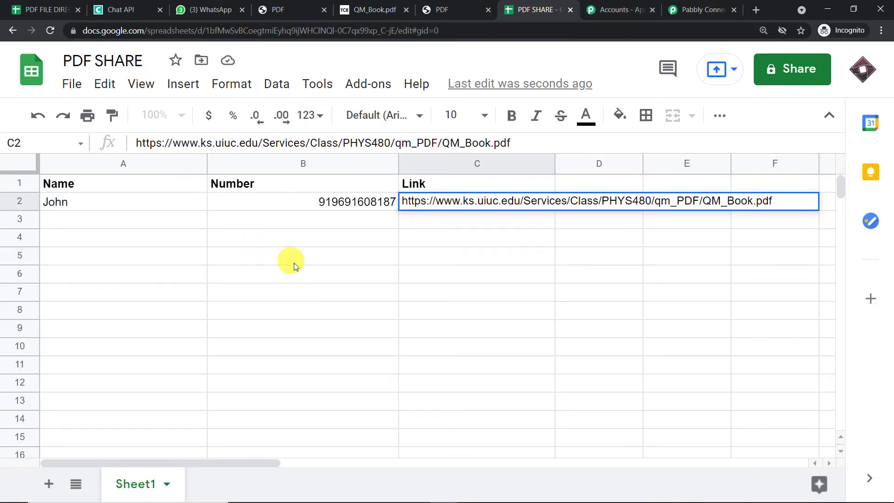
click(309, 282)
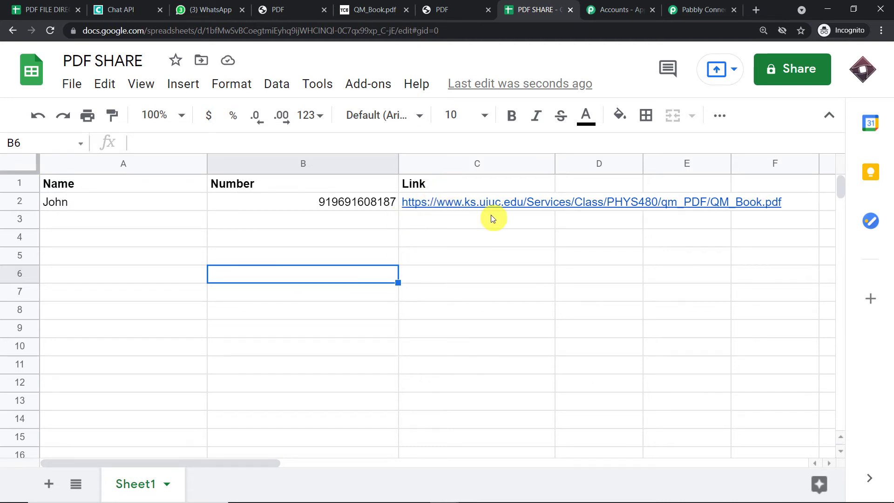
- Return to the Pabbly Connect workflow and check the webhook response received by the Google Sheets trigger
mouse_move(496, 209)
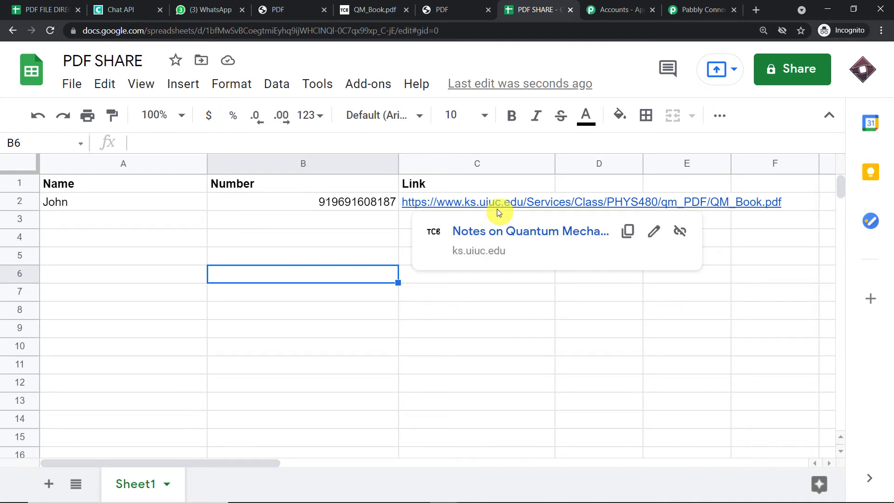
click(704, 9)
scroll(649, 239, down, 5)
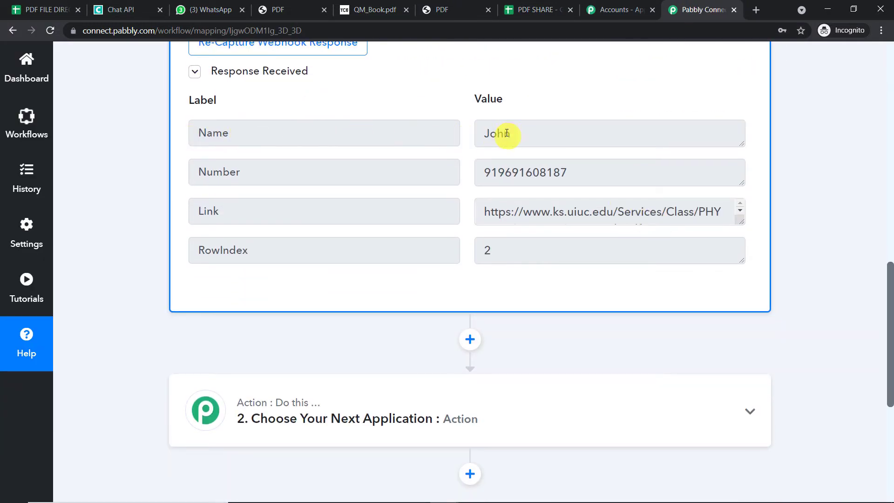
- Compare the Name, Number and Link values in the webhook response with row 2 of the PDF SHARE spreadsheet
drag(568, 171, 395, 185)
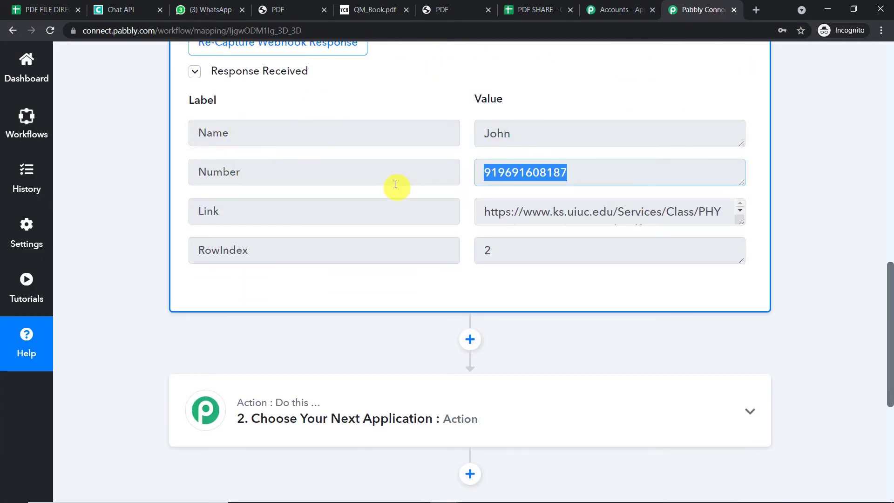
drag(484, 209, 706, 213)
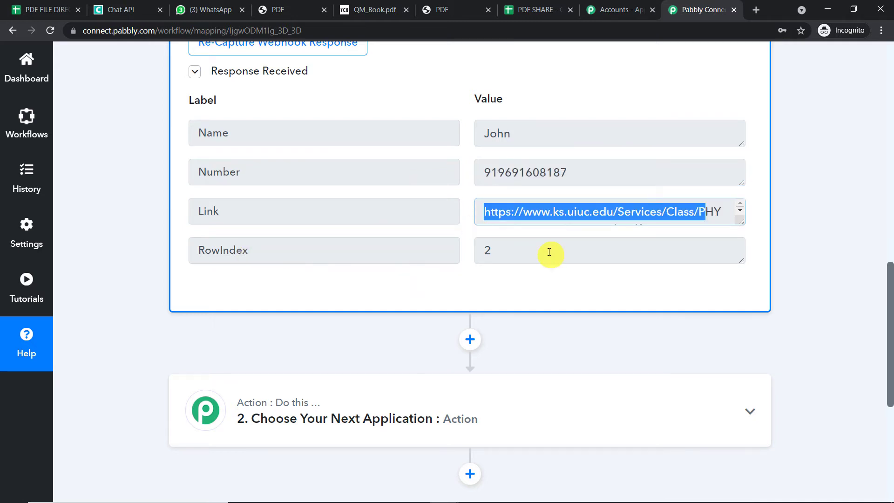
click(538, 9)
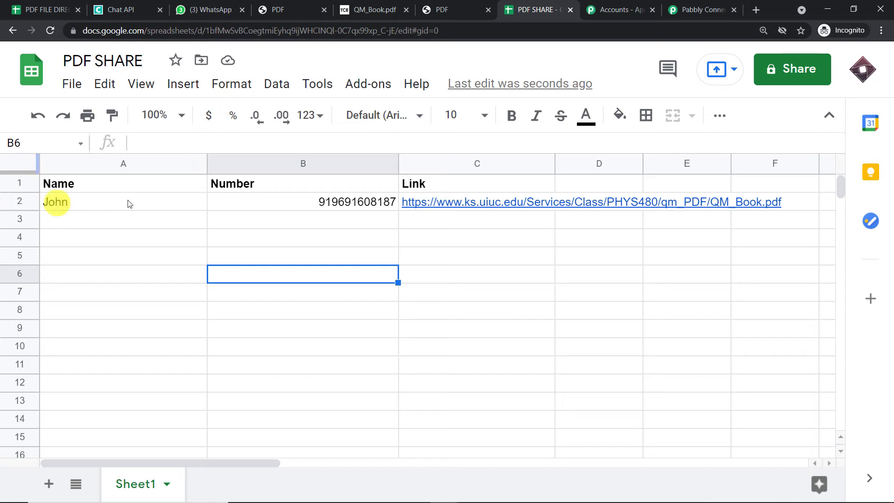
click(672, 9)
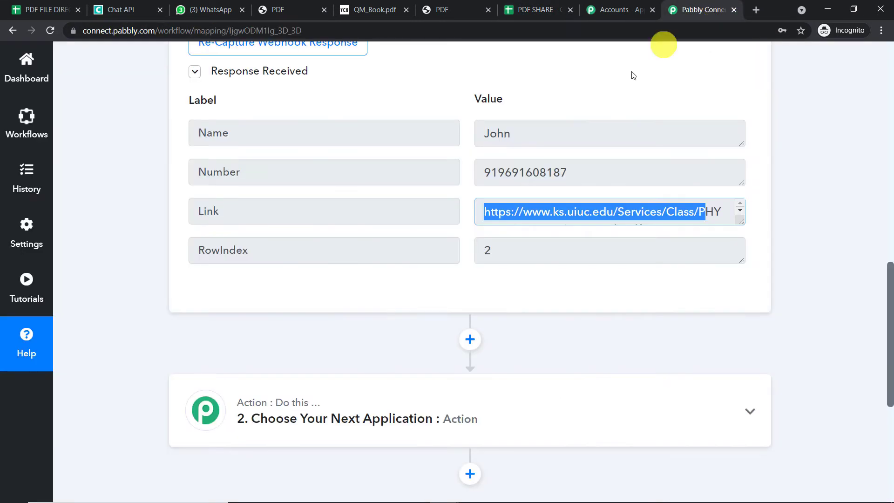
scroll(595, 269, down, 2)
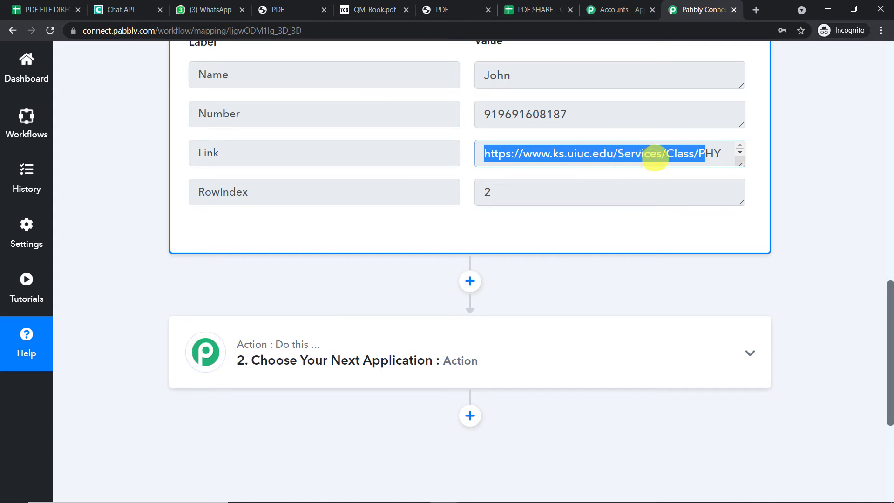
drag(574, 113, 475, 113)
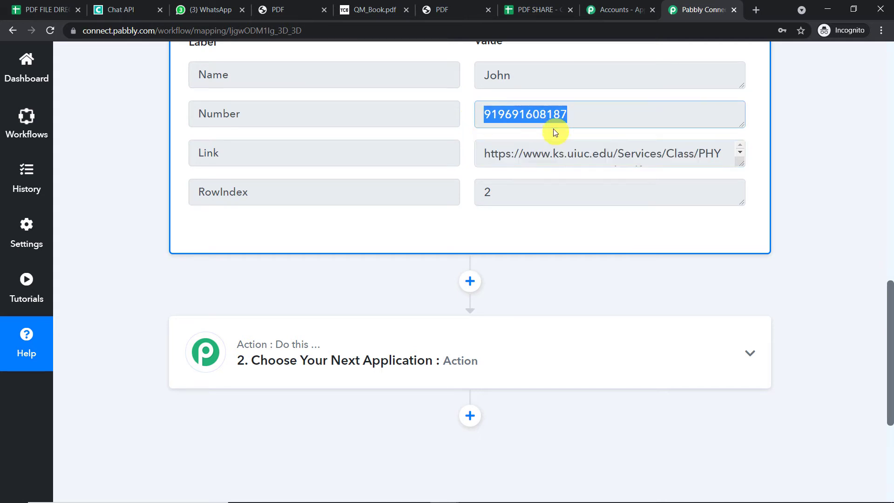
scroll(557, 141, down, 1)
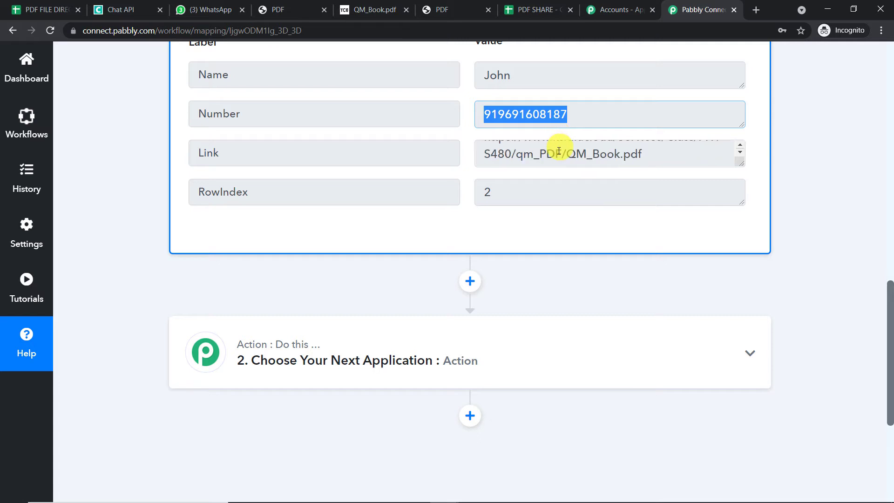
- Set the workflow's second step to the Chat API app with the Send File action event
click(386, 367)
scroll(432, 352, down, 5)
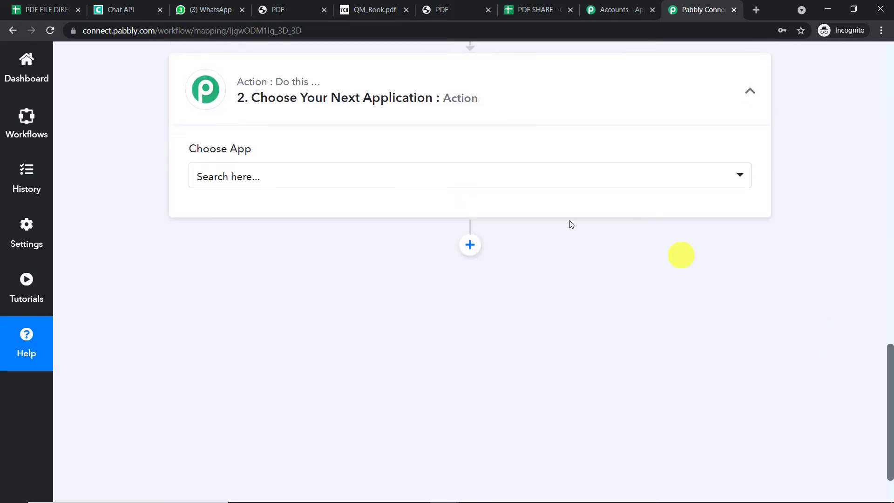
click(348, 178)
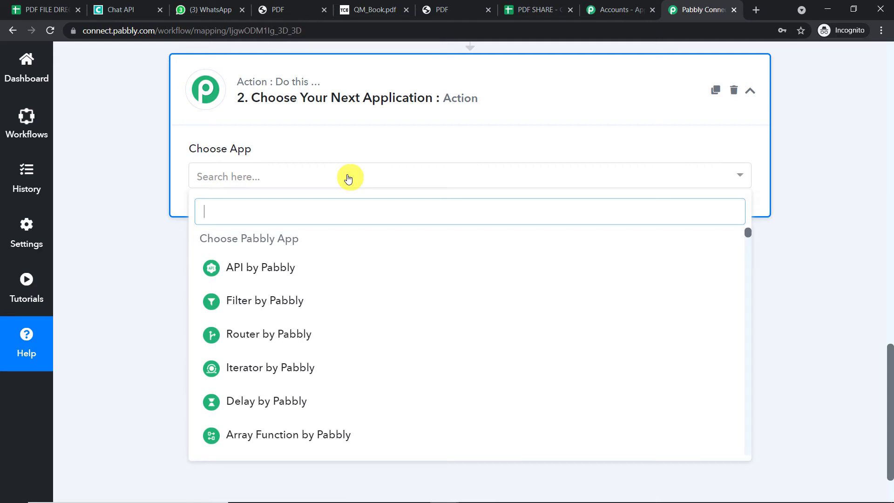
text(cha)
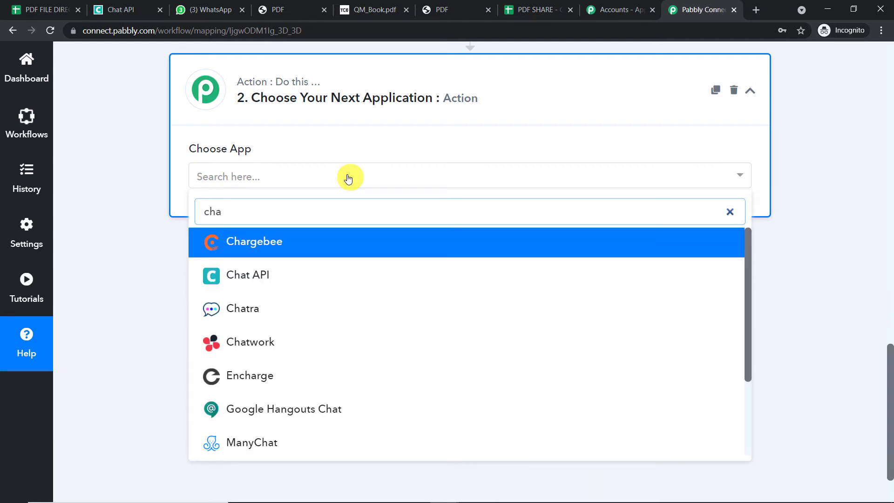
click(290, 281)
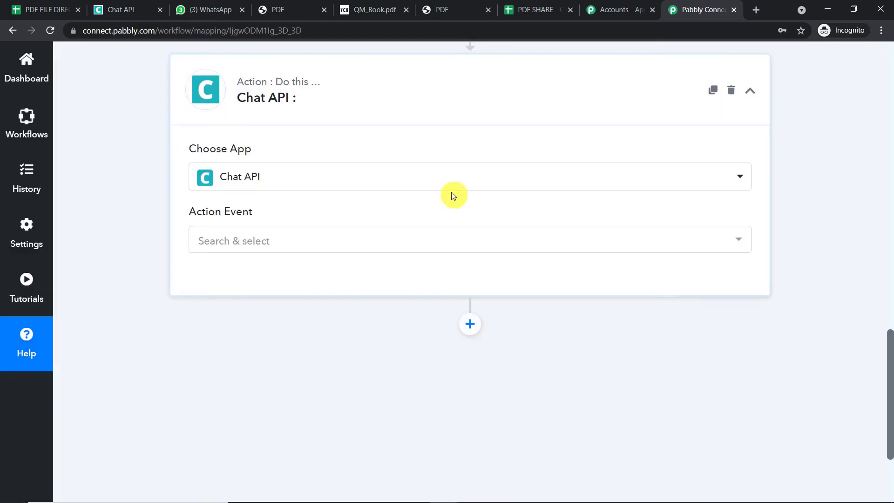
click(304, 234)
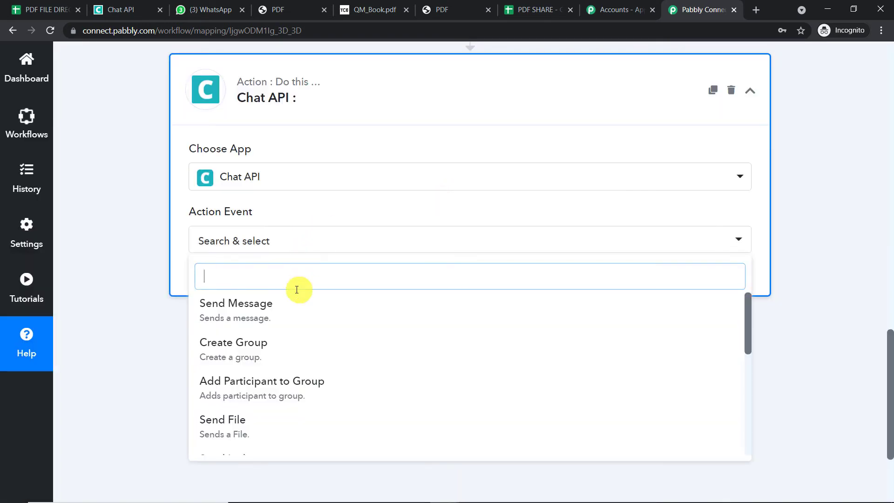
scroll(296, 349, down, 1)
click(298, 369)
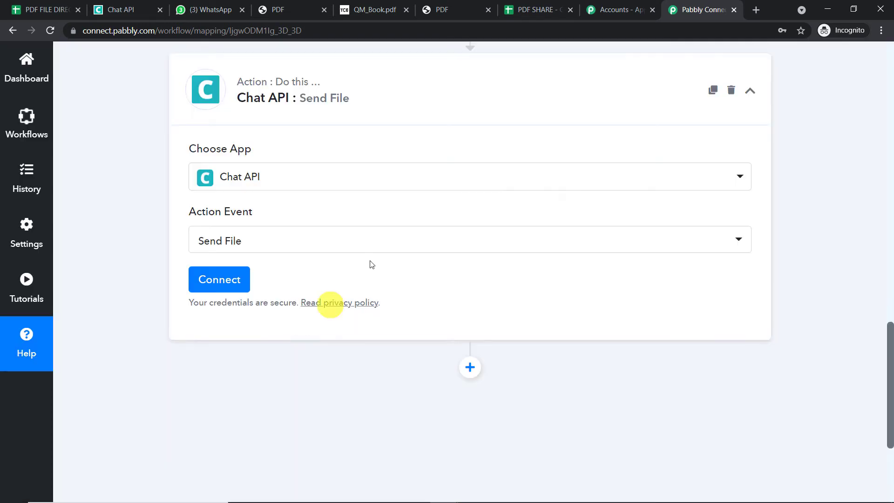
- Start a new Chat API connection and paste in the API URL copied from the Chat API instance page
click(219, 280)
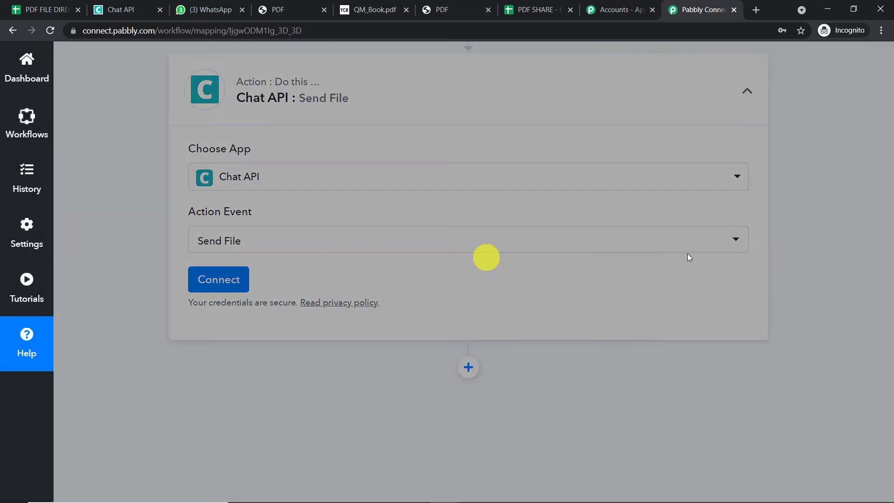
scroll(454, 185, down, 3)
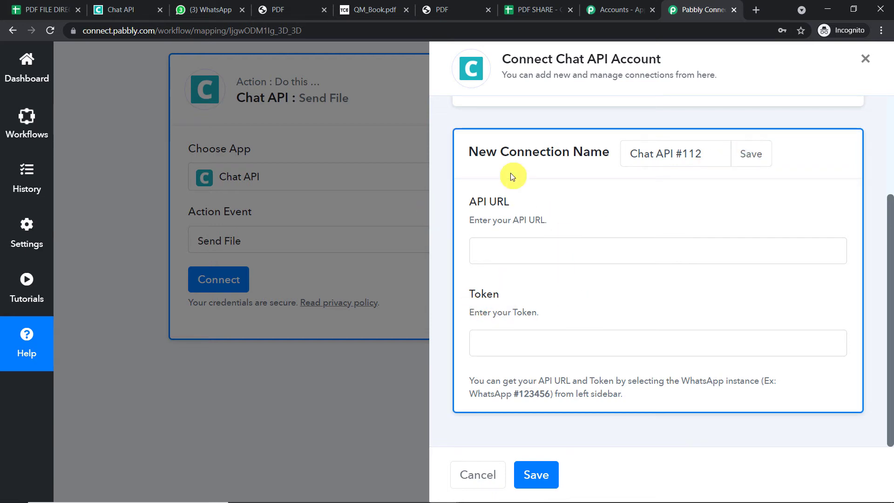
click(138, 4)
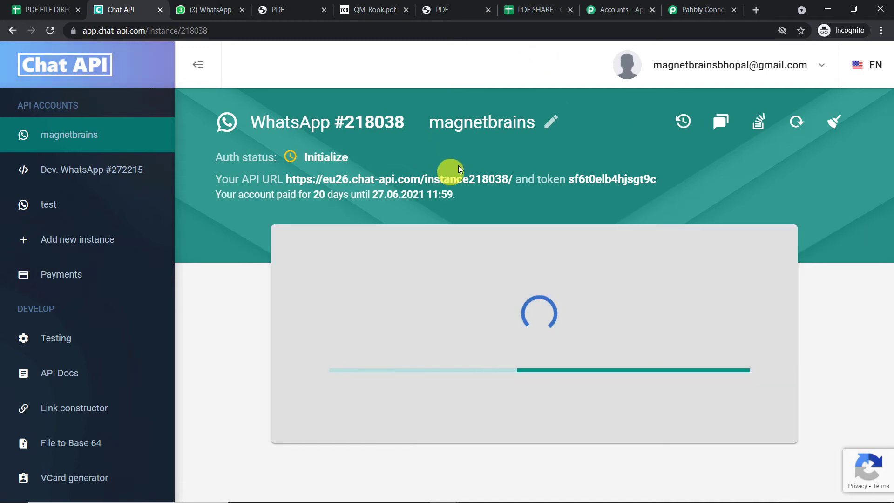
drag(512, 179, 296, 180)
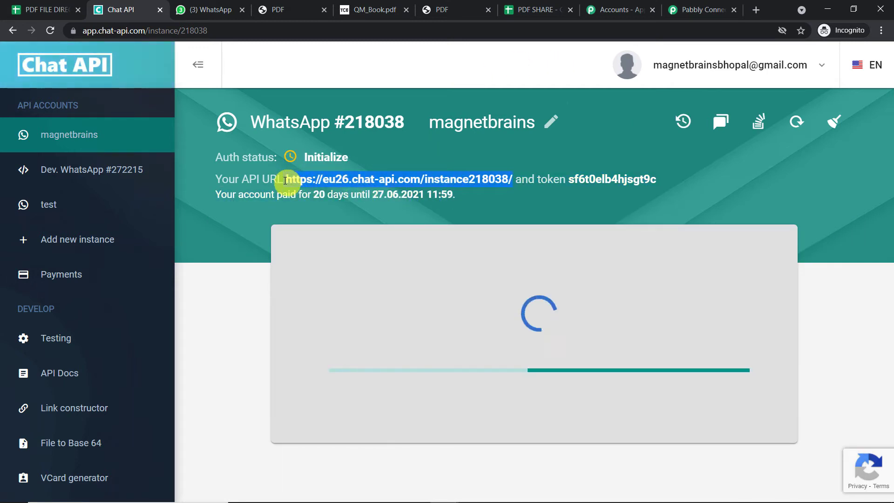
right_click(297, 179)
click(312, 187)
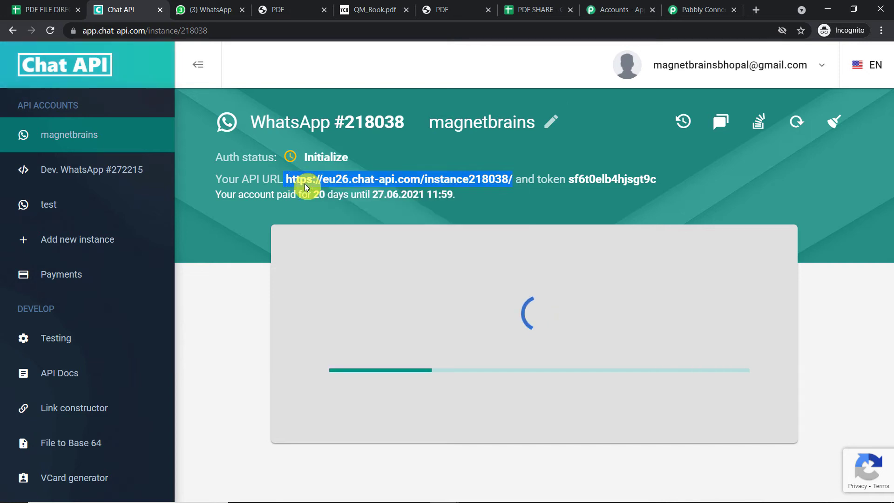
click(694, 10)
right_click(535, 250)
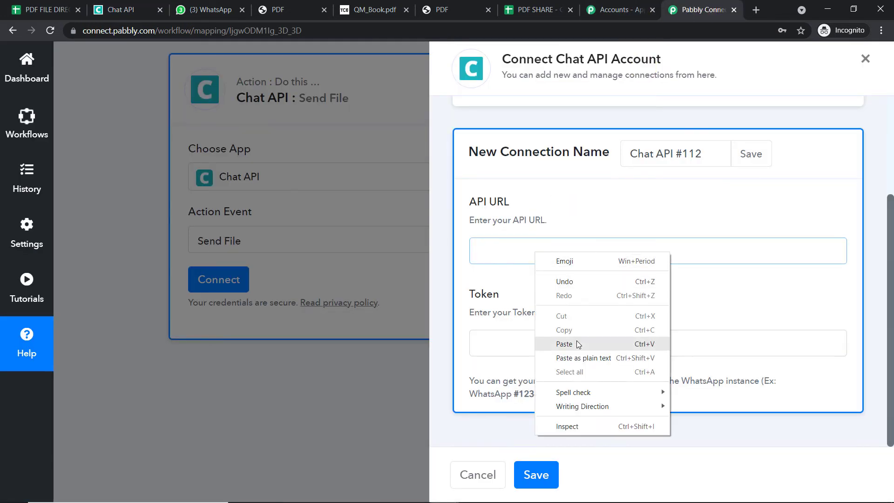
click(512, 289)
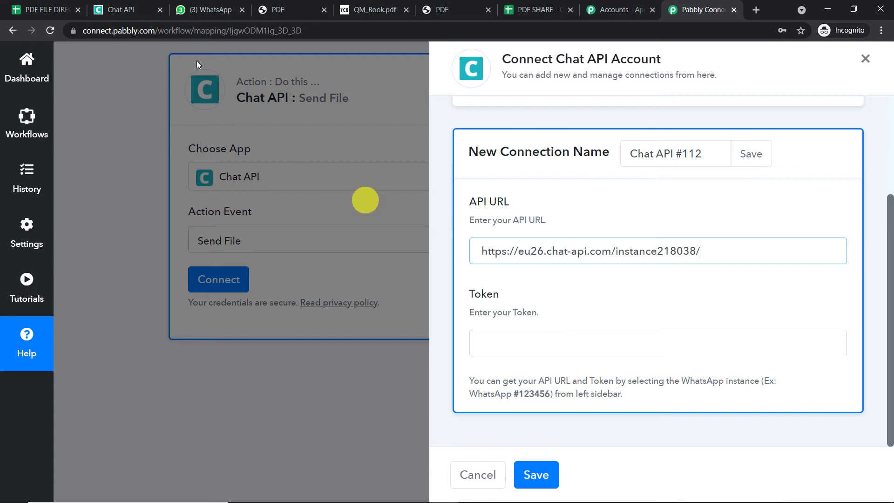
- Copy the instance's token from Chat API, paste it into the connection's Token field and save the connection
click(122, 9)
drag(655, 179, 568, 182)
right_click(574, 181)
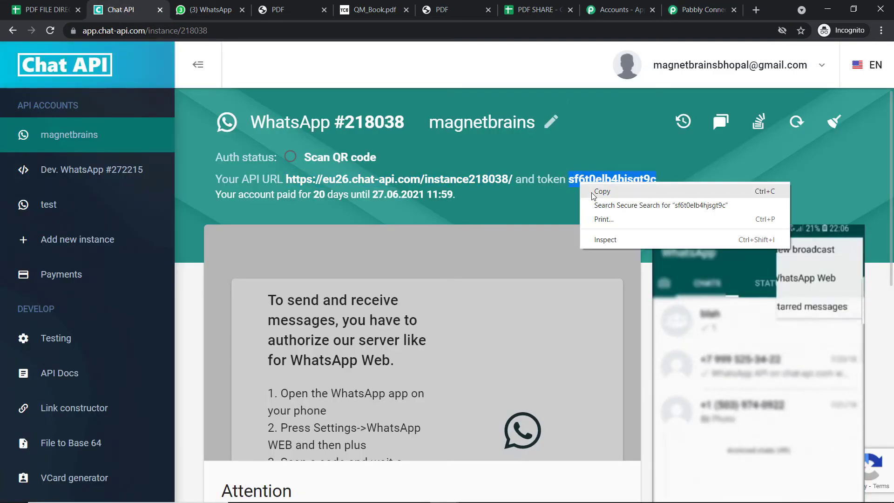
click(587, 192)
click(698, 9)
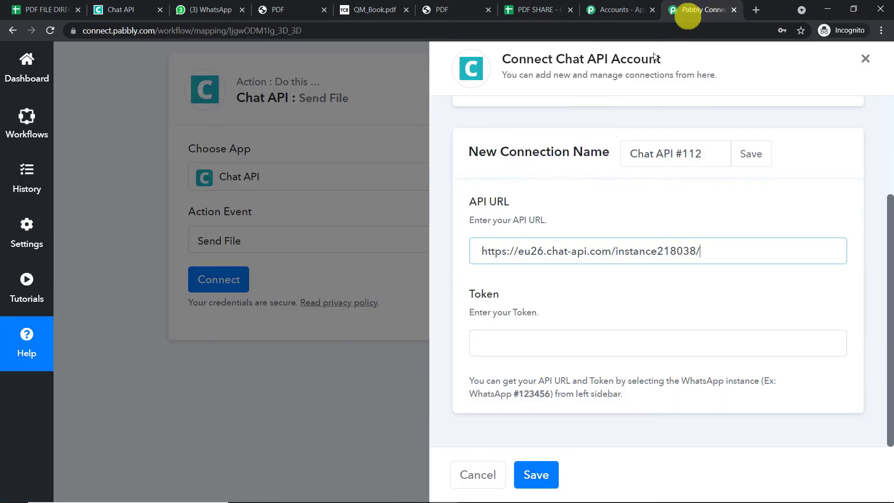
click(493, 342)
right_click(492, 343)
click(522, 251)
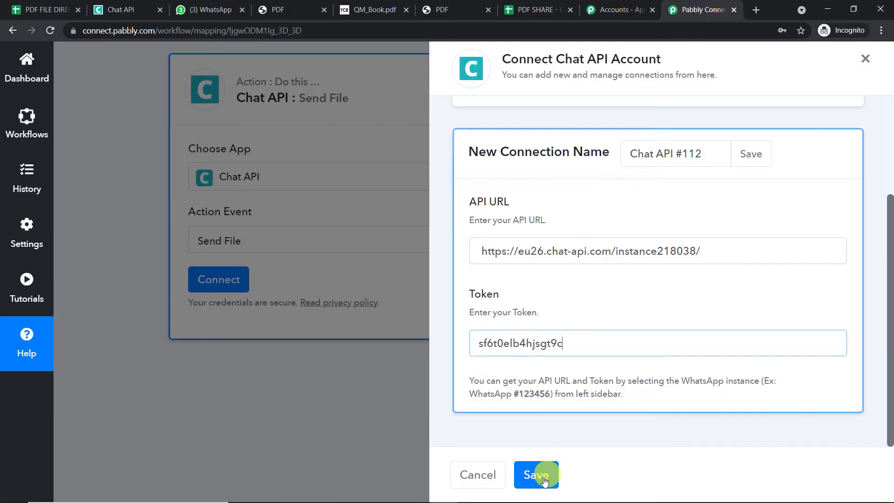
click(536, 472)
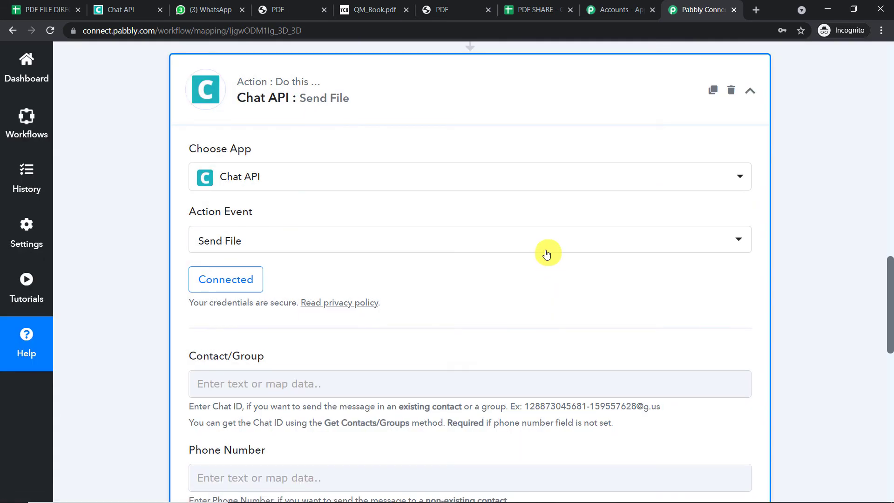
- Review the fields of the Send File action and check the Number value in the Google Sheets trigger's response
scroll(546, 254, down, 4)
scroll(516, 195, down, 5)
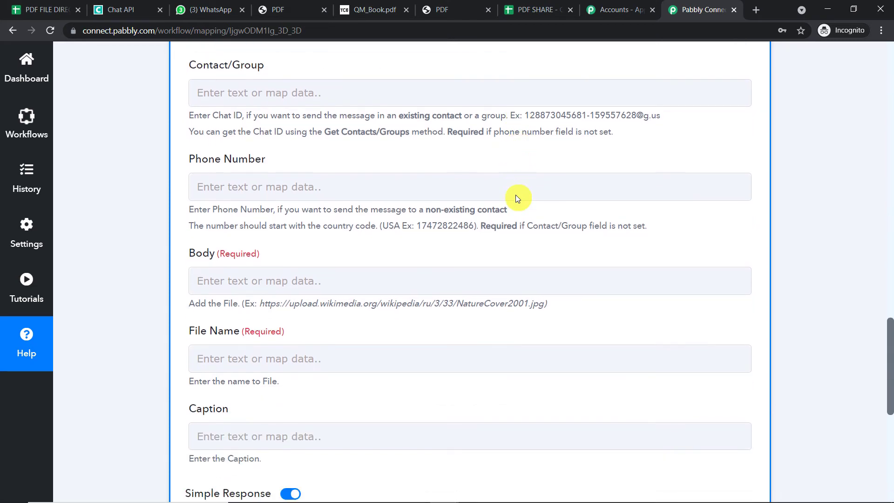
scroll(515, 195, down, 1)
scroll(515, 195, up, 6)
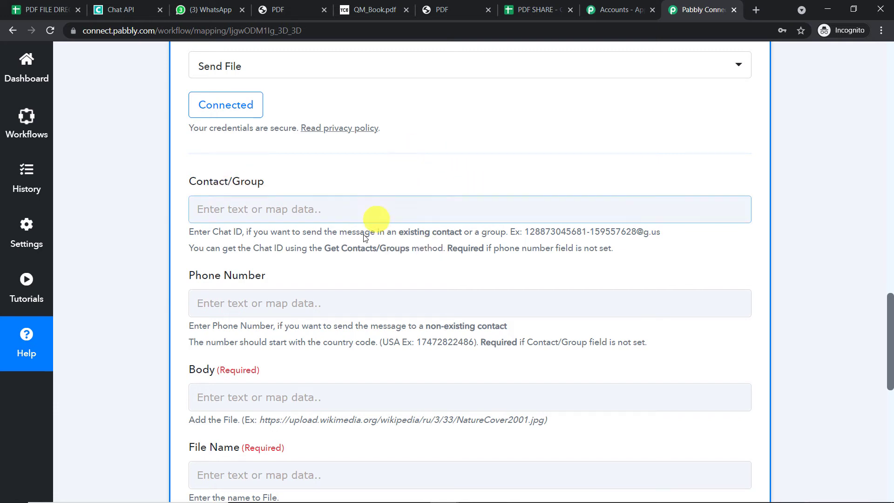
scroll(547, 316, down, 3)
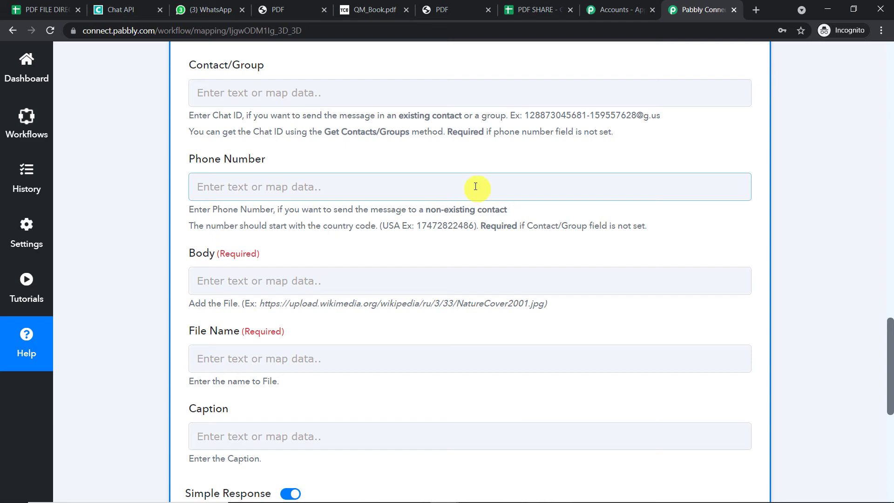
click(474, 186)
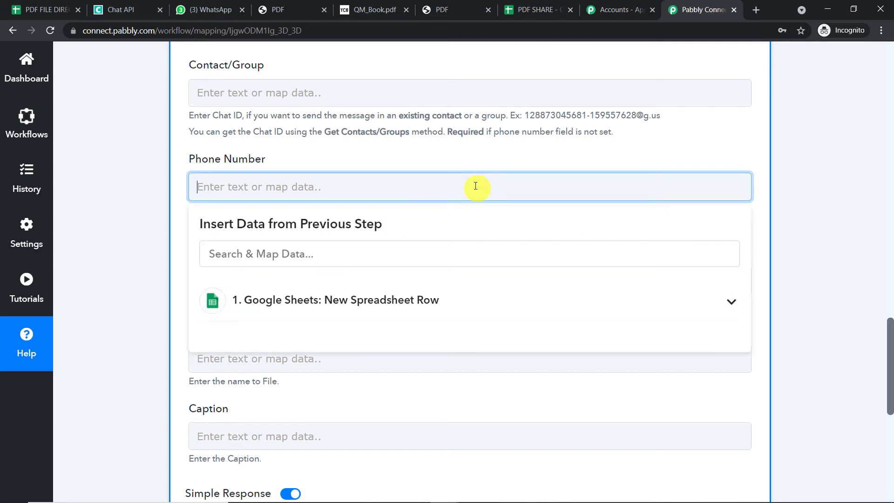
click(889, 205)
scroll(808, 238, down, 1)
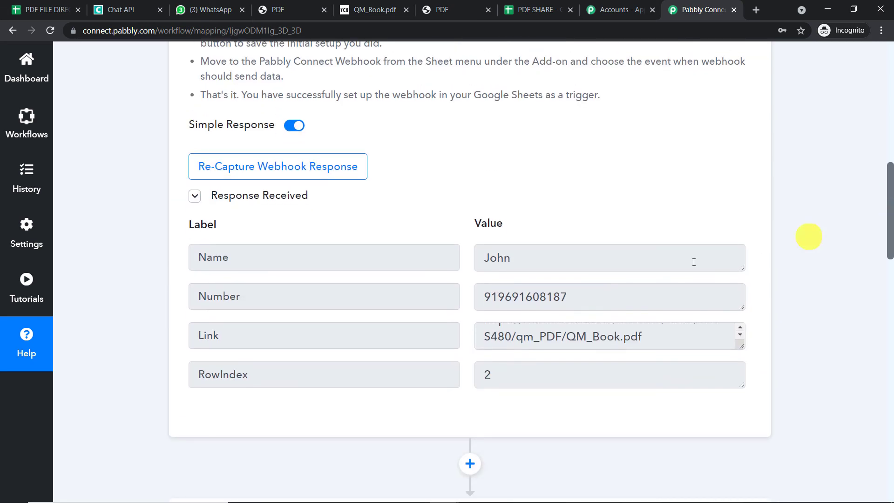
drag(605, 295, 482, 296)
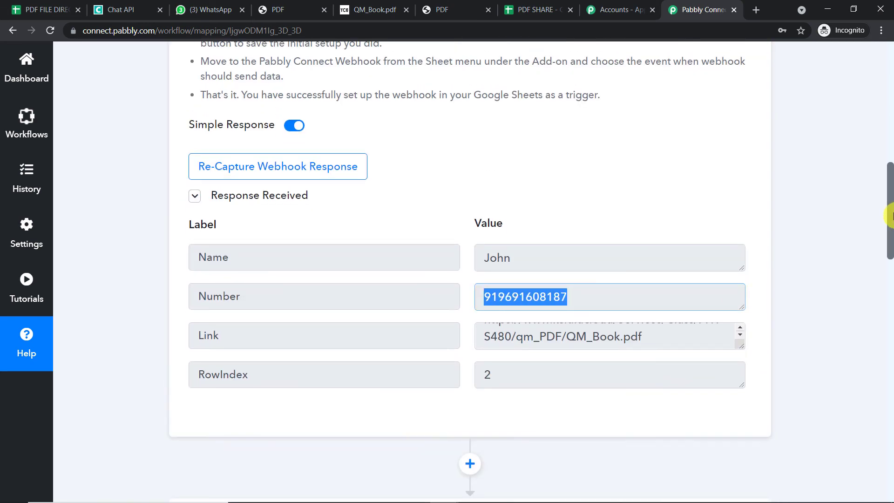
drag(888, 216, 890, 368)
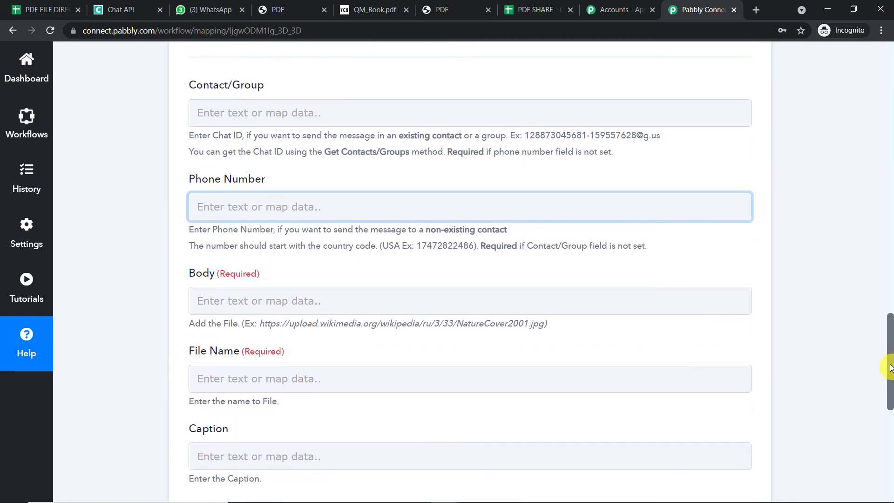
- Map the Phone Number field to the Number value from the Google Sheets trigger
click(403, 204)
click(346, 318)
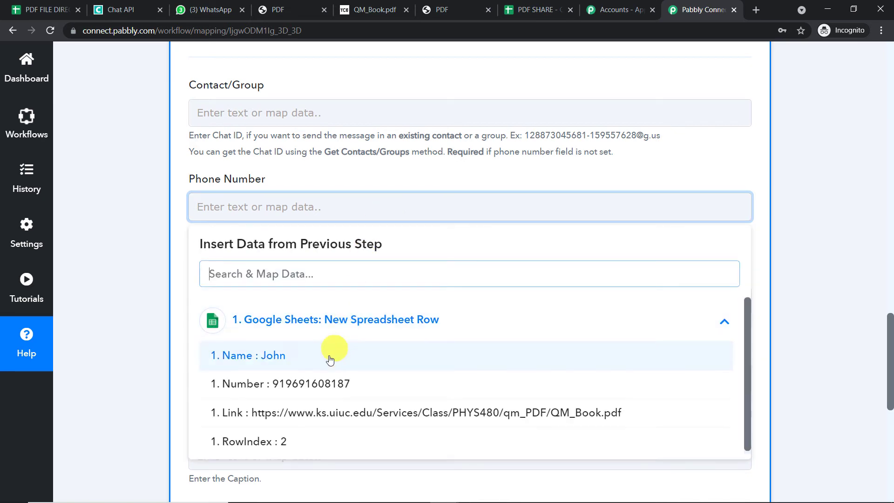
click(343, 383)
click(507, 171)
- Map the Body field of the Send File action to the Link value from the Google Sheets trigger
scroll(506, 171, down, 3)
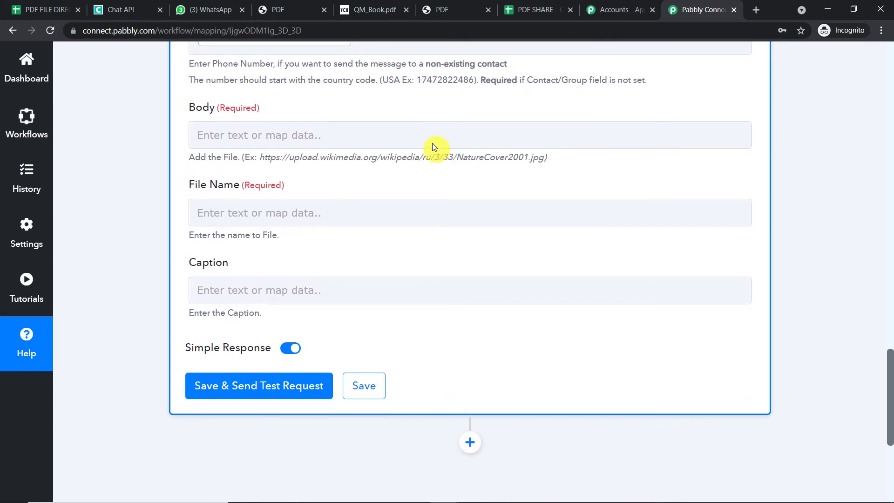
click(429, 138)
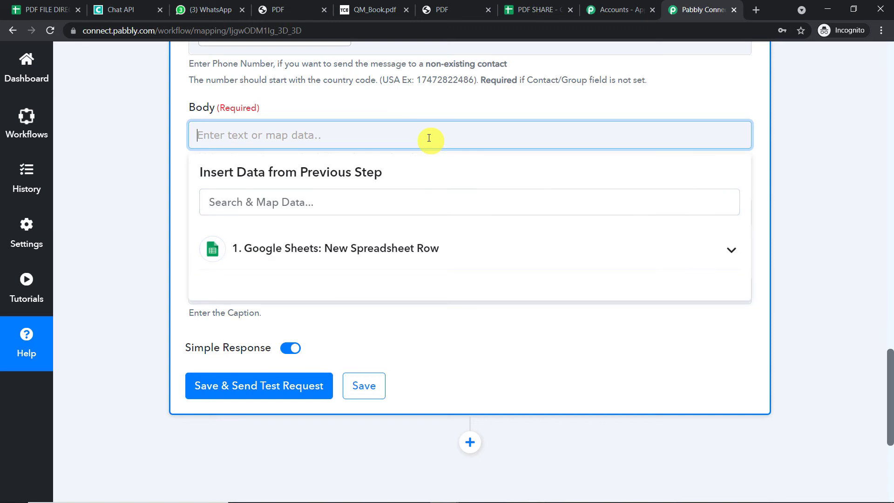
click(422, 250)
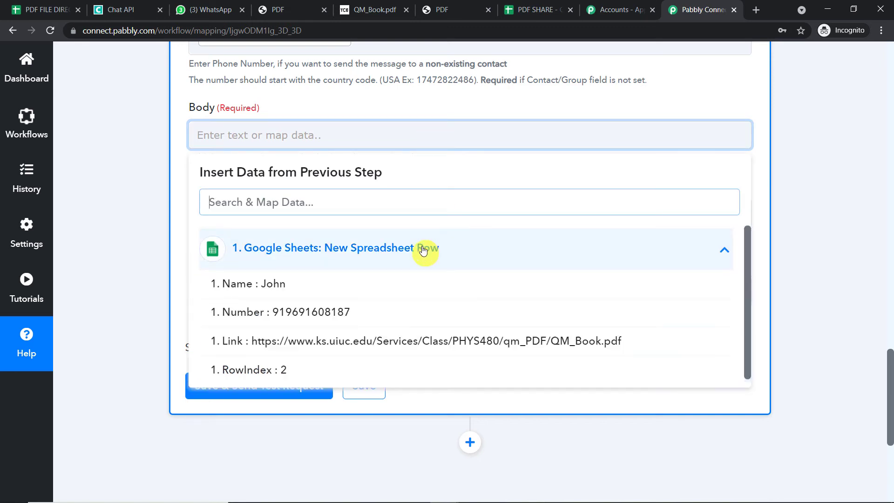
click(403, 344)
click(471, 106)
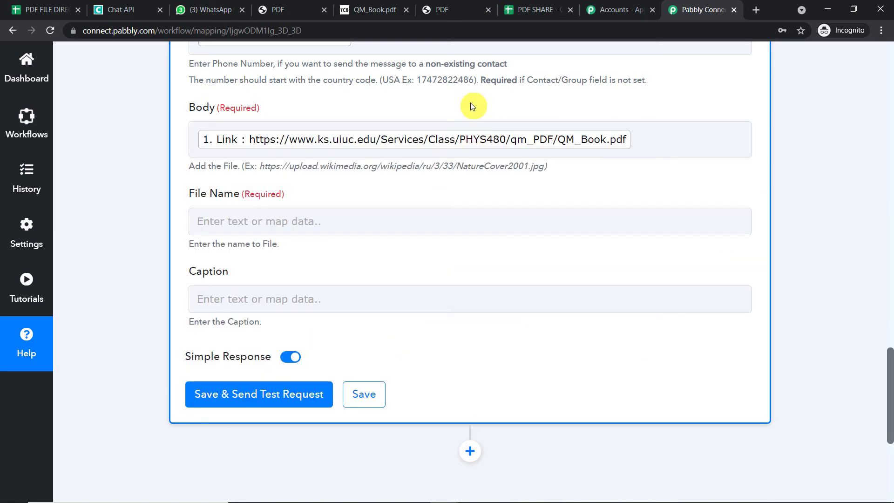
- Set the File Name to "Hello, " followed by the mapped Name value from the Google Sheets trigger
click(368, 220)
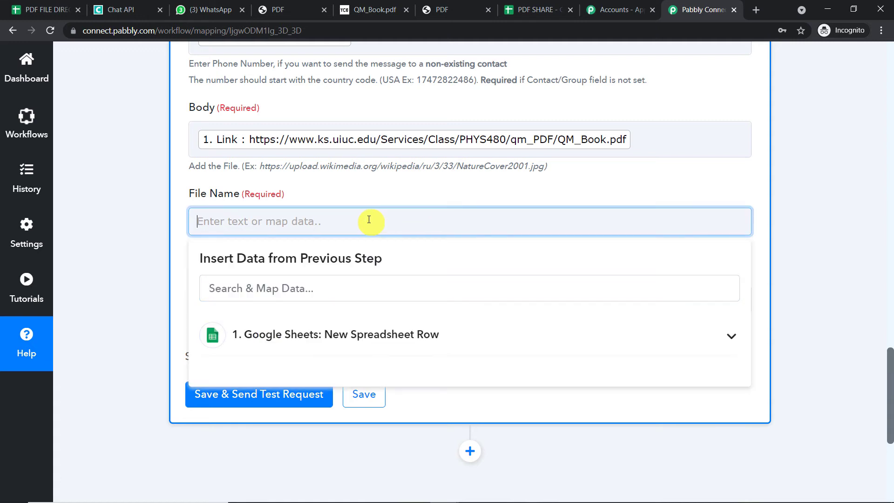
click(351, 328)
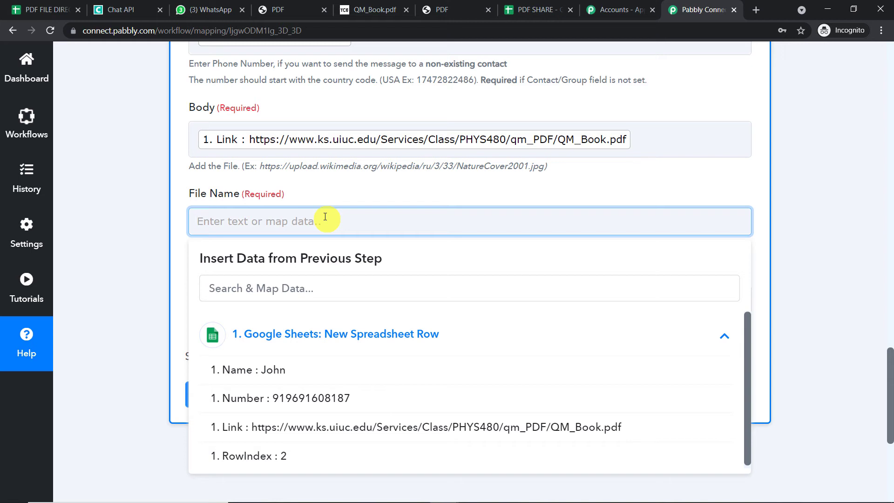
text(Hello,)
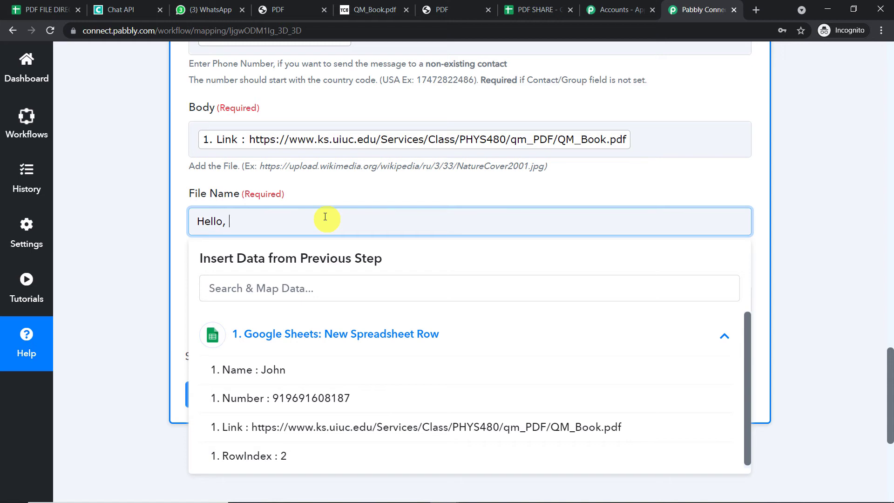
click(282, 370)
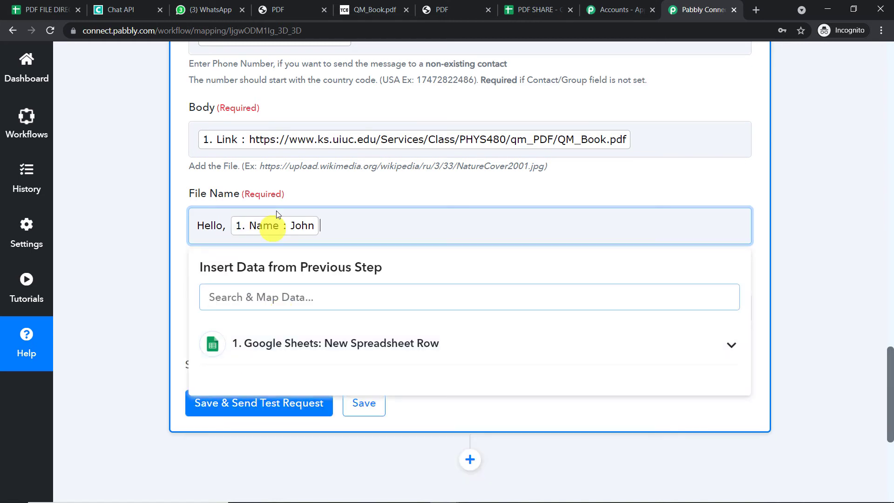
click(348, 181)
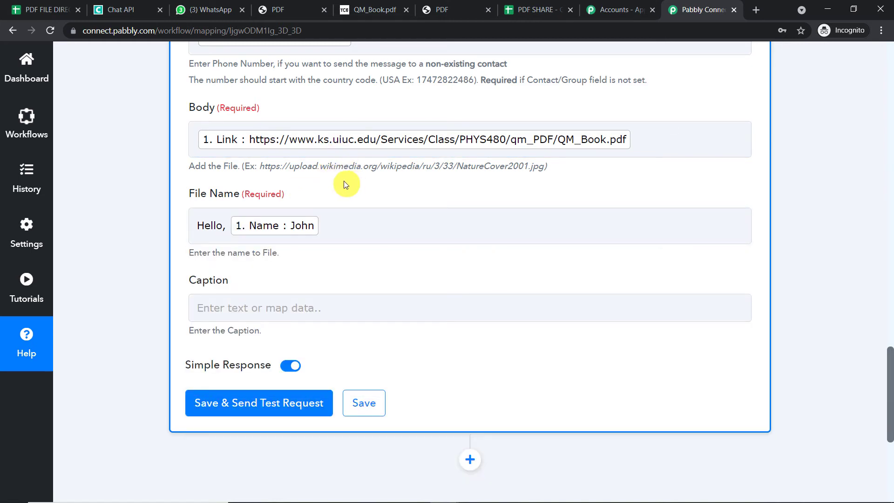
- Save the Send File action with a test request, then switch to WhatsApp to check the PDF's delivery
scroll(343, 183, up, 5)
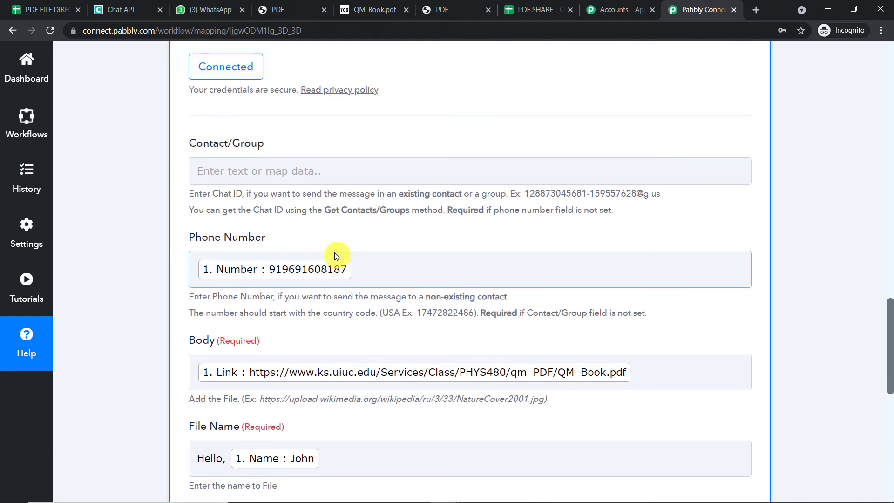
scroll(358, 352, down, 6)
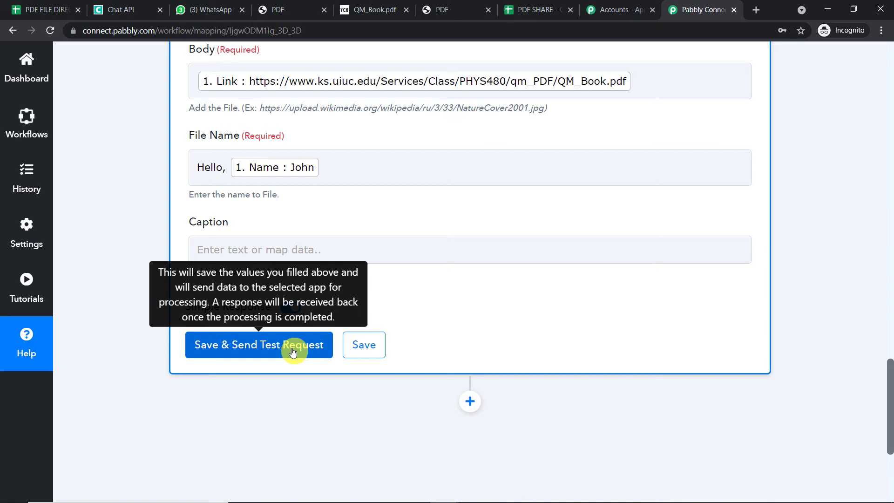
click(292, 348)
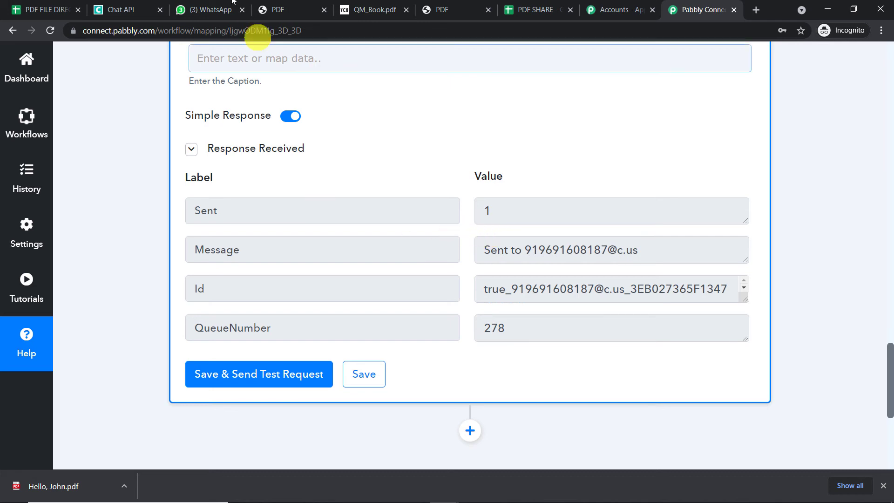
click(201, 9)
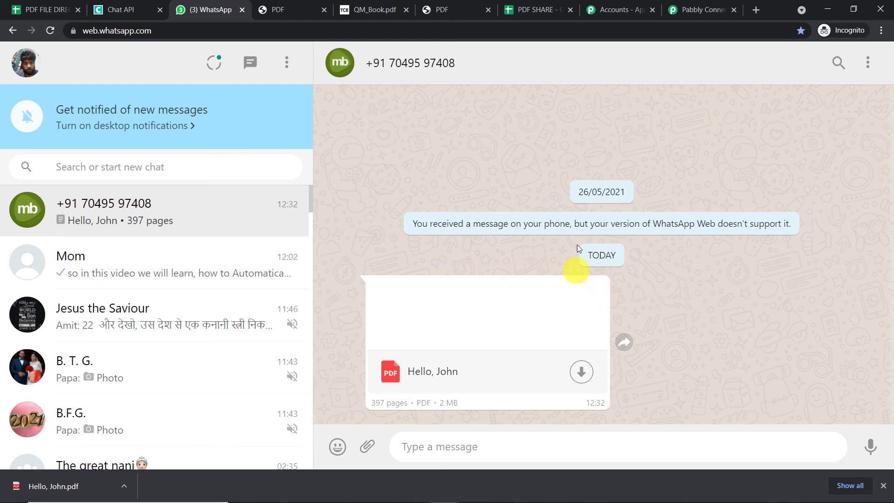
- Return to Pabbly Connect and add another Chat API action step with Send Message as its action event
click(696, 10)
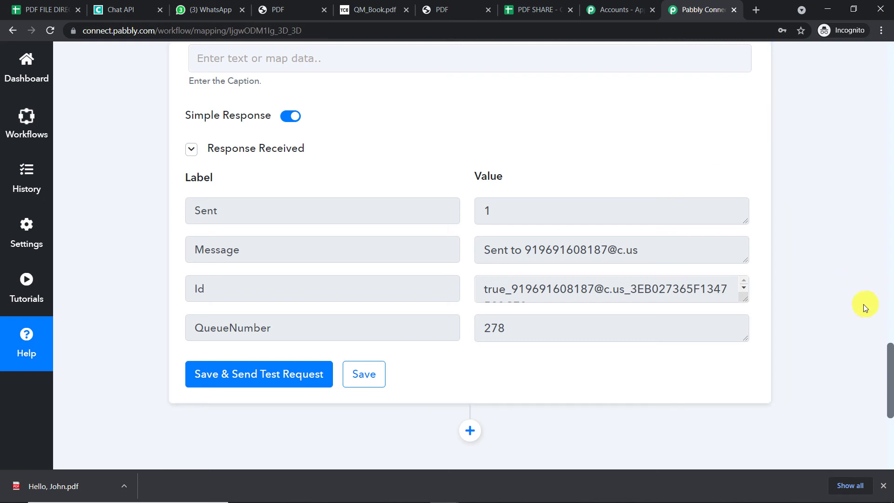
scroll(863, 303, down, 5)
click(471, 202)
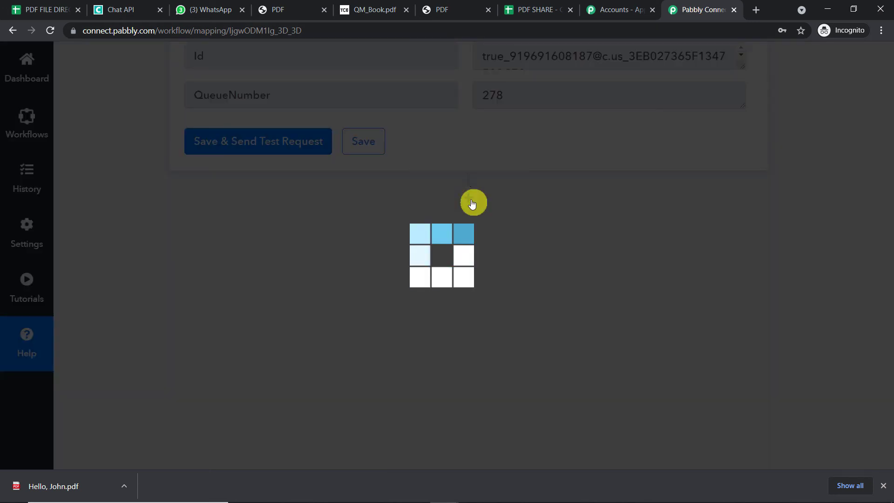
click(328, 354)
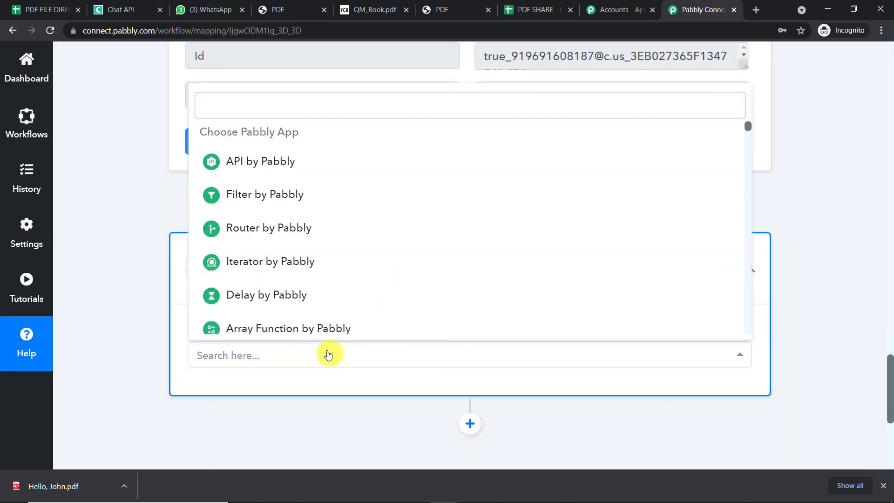
text(cha)
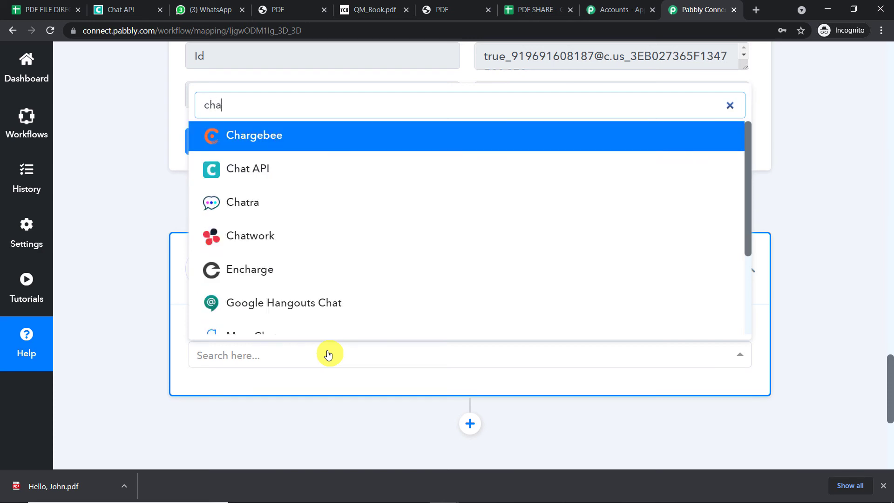
click(293, 168)
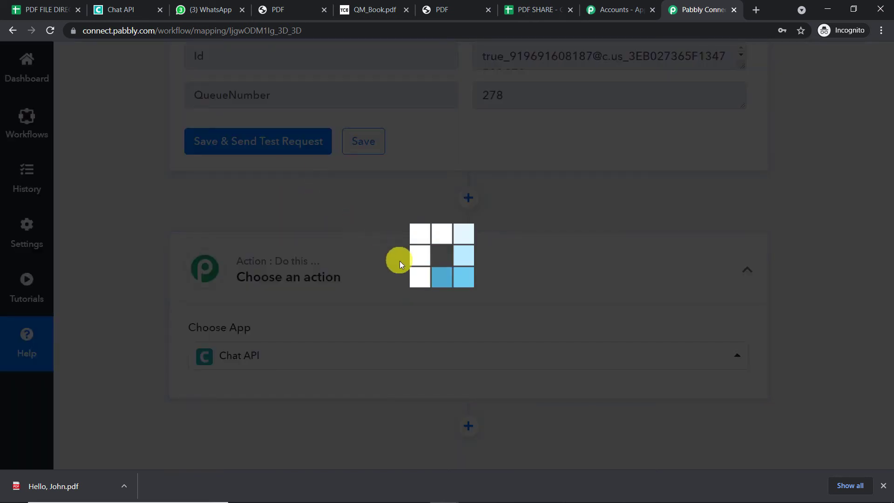
scroll(450, 280, down, 4)
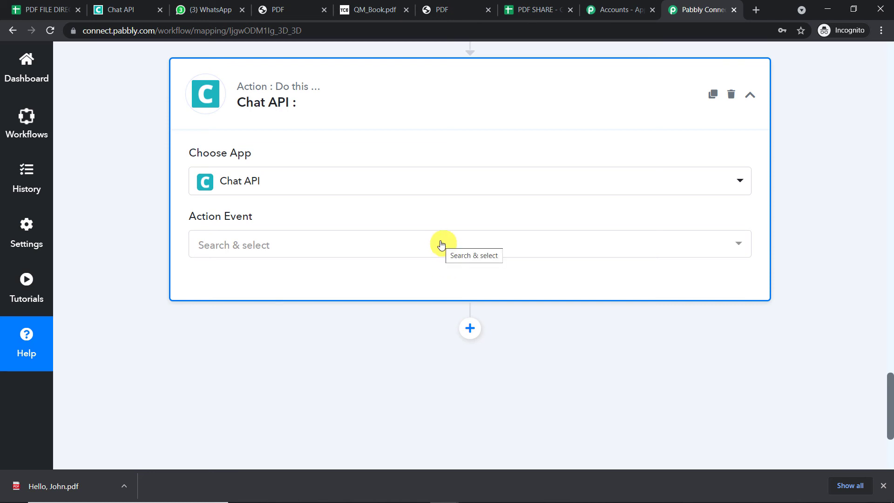
click(442, 245)
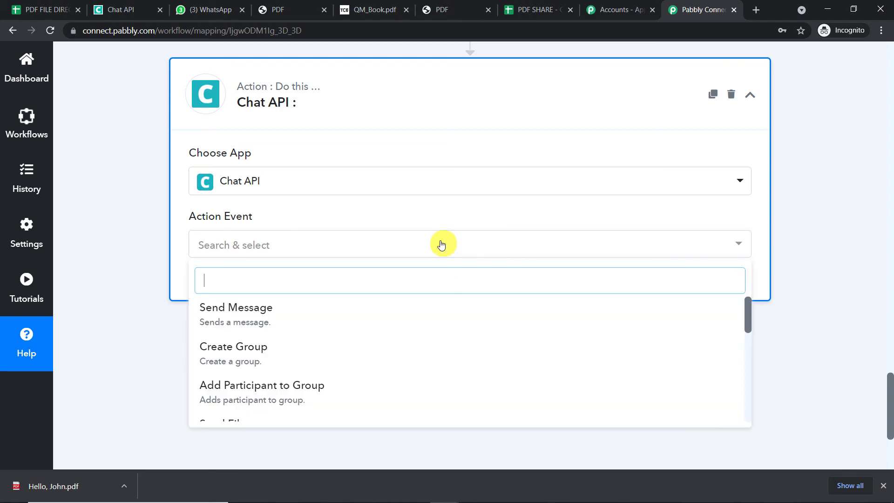
click(357, 325)
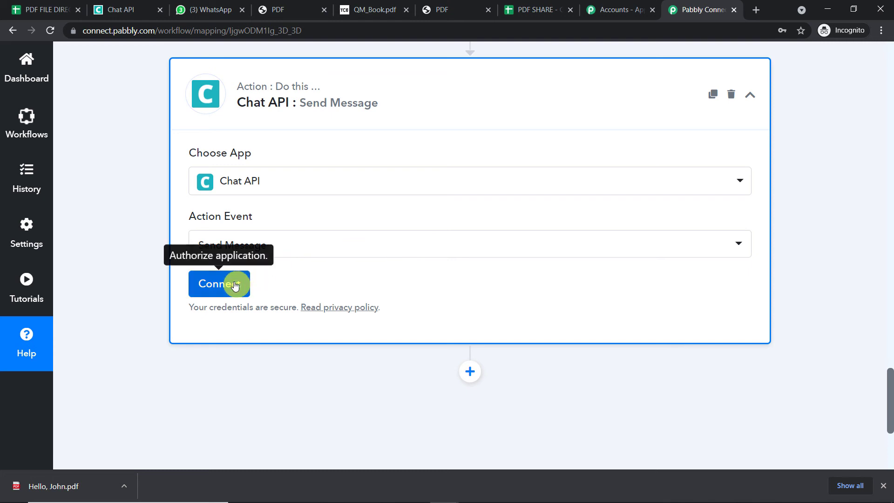
- Connect the Send Message action through the most recent existing Chat API connection and save it
click(235, 285)
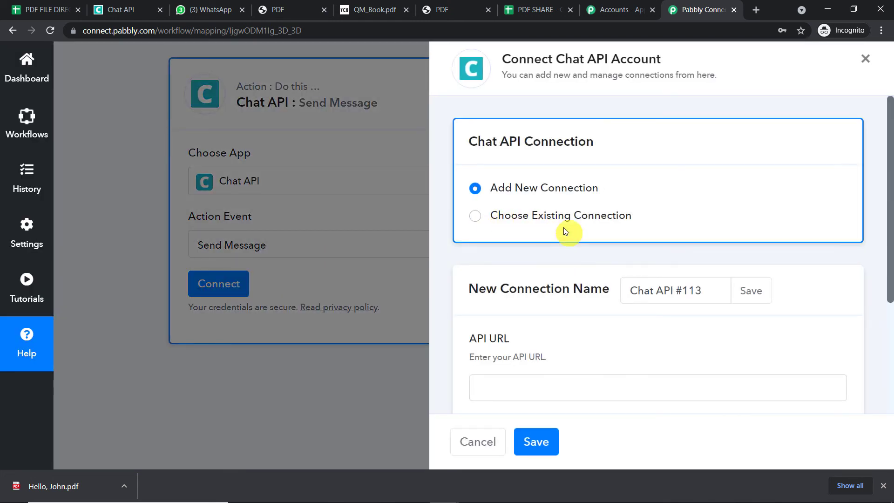
scroll(528, 252, down, 2)
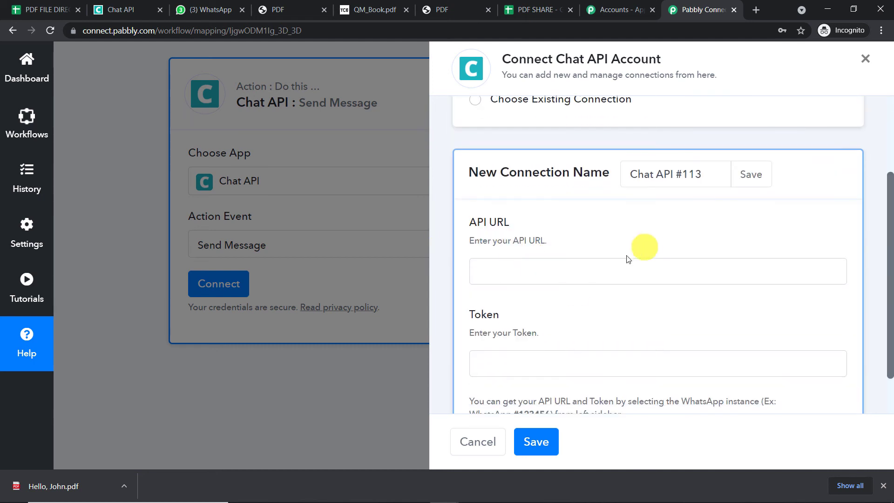
scroll(599, 349, up, 2)
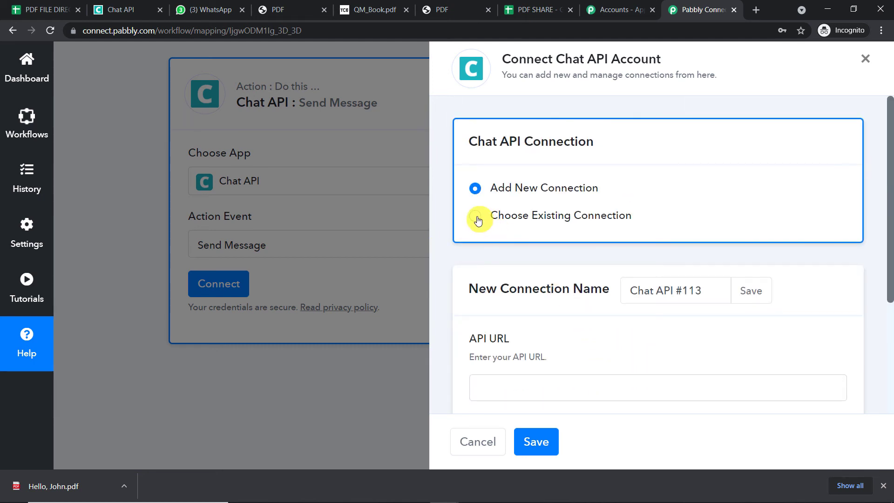
click(475, 216)
scroll(652, 243, down, 1)
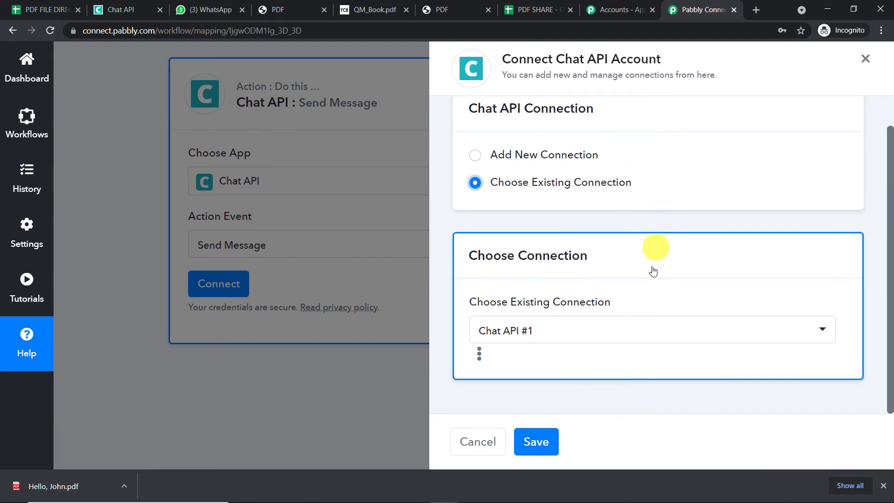
click(634, 332)
scroll(690, 279, down, 4)
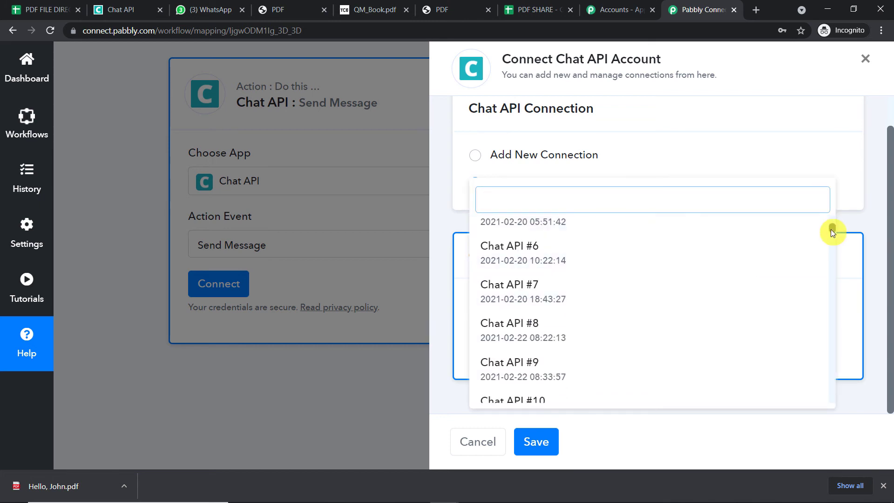
drag(831, 229, 832, 399)
click(565, 375)
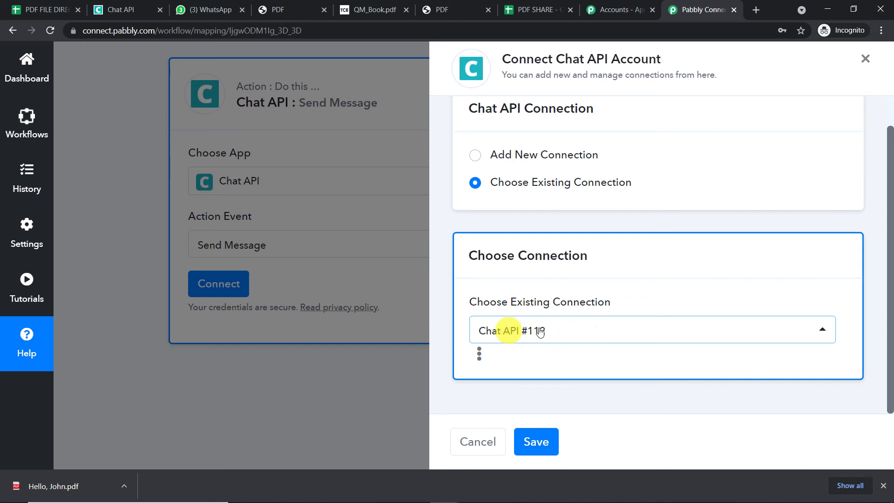
click(551, 443)
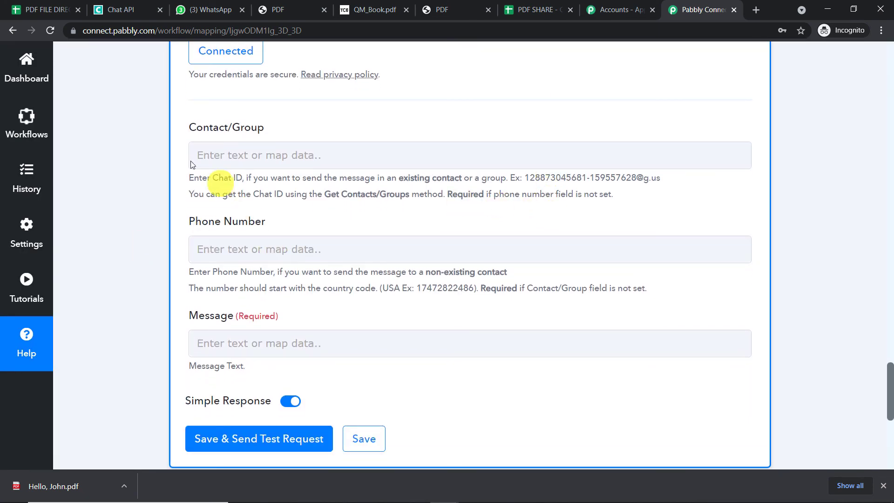
- Map the Send Message action's Phone Number field to the Number value from the Google Sheets trigger
click(303, 151)
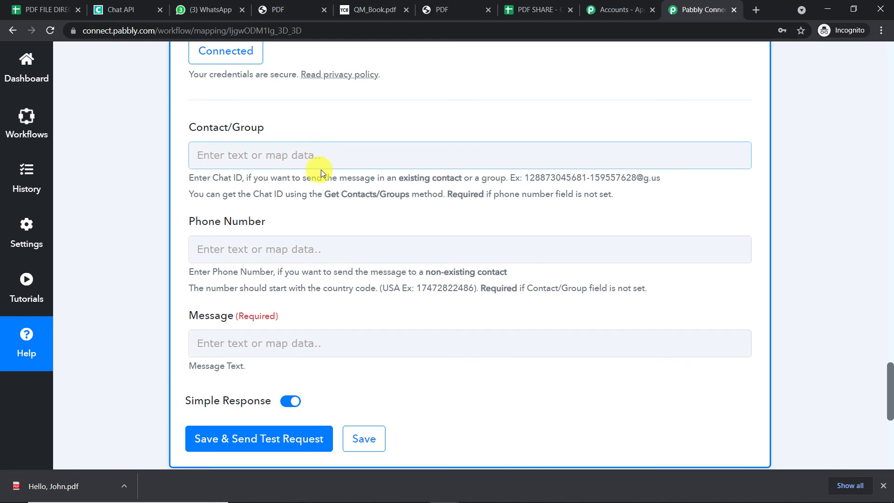
scroll(447, 175, down, 2)
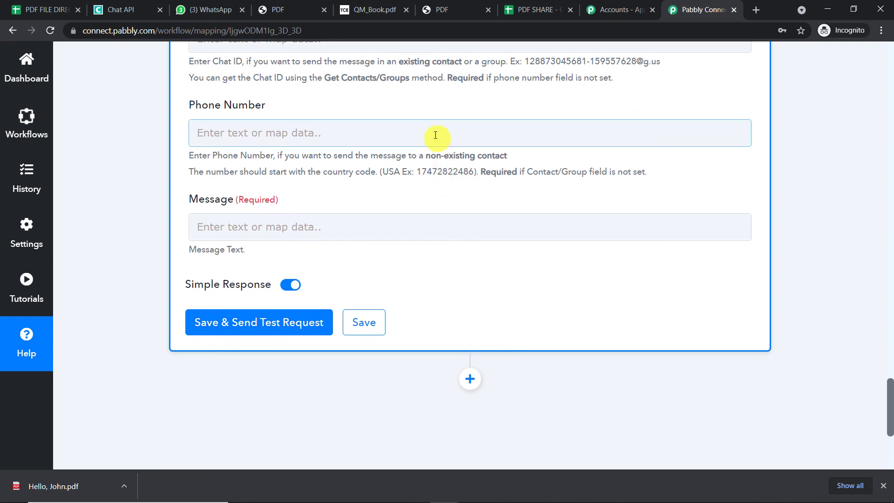
click(432, 135)
click(393, 243)
click(409, 318)
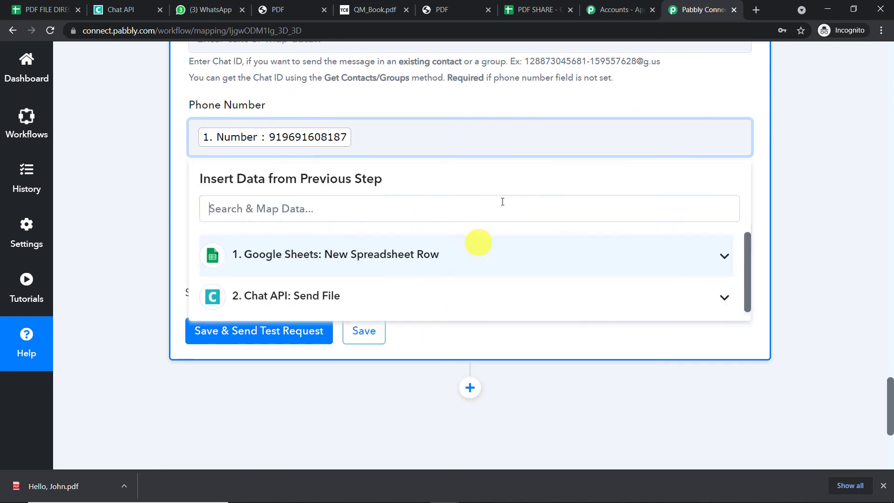
click(518, 97)
- Begin the Send Message action's Message with "Hey" followed by the Name value mapped from the Google Sheets trigger
click(311, 234)
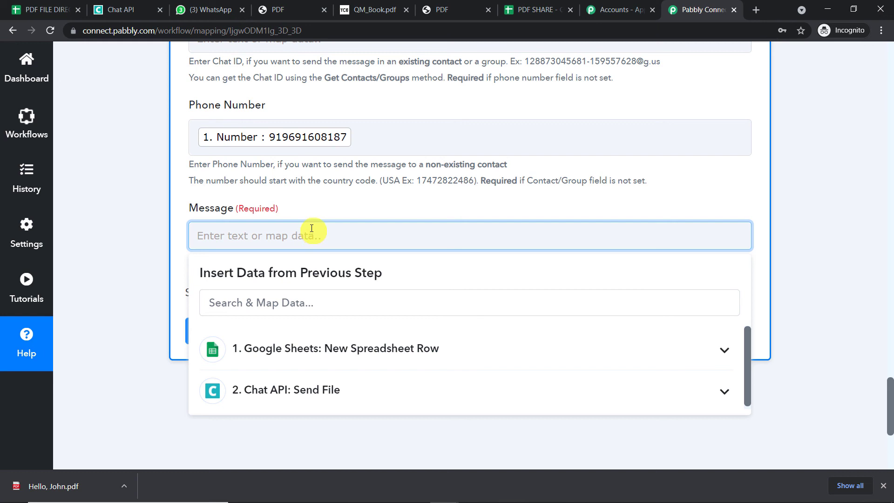
text(Hi)
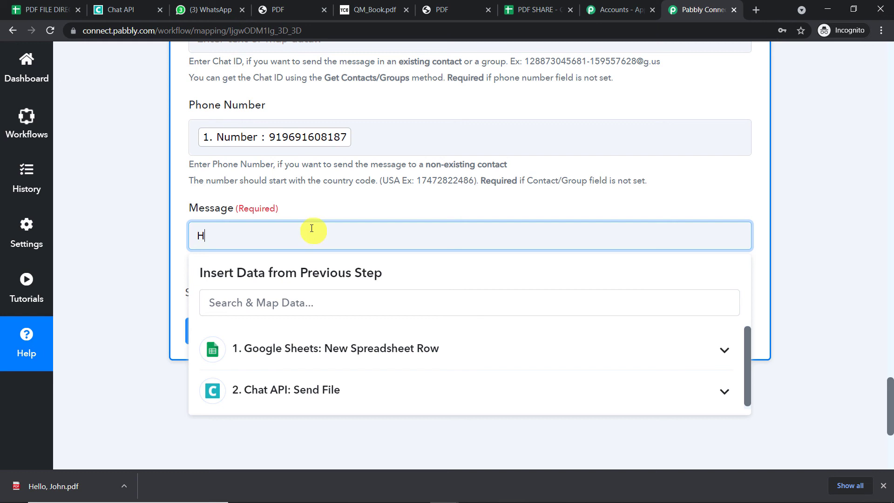
key(BackSpace)
key(BackSpace)
text(Hey)
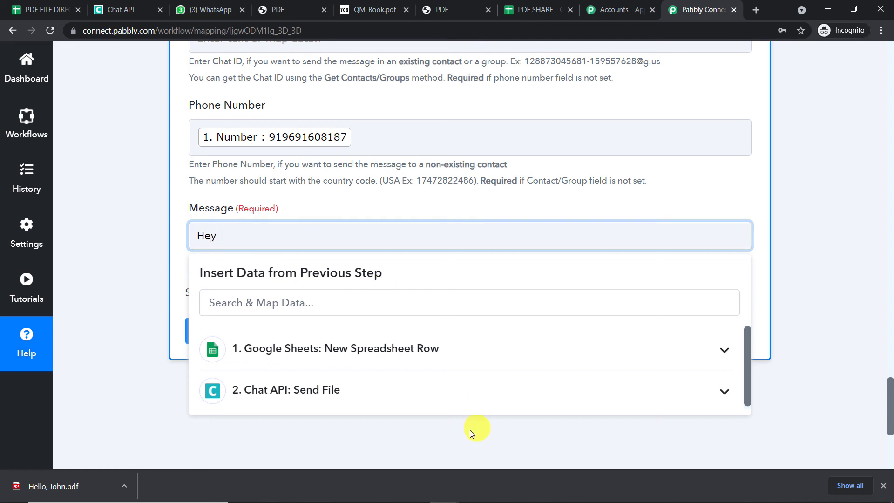
click(397, 353)
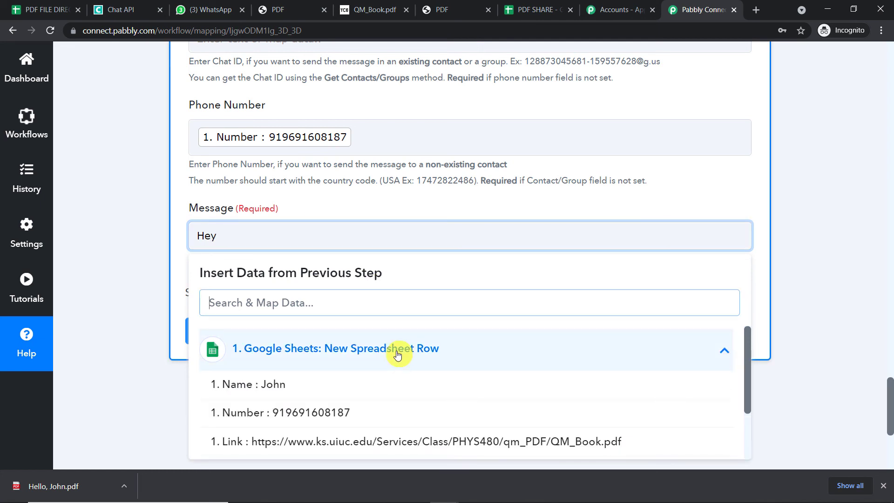
click(401, 380)
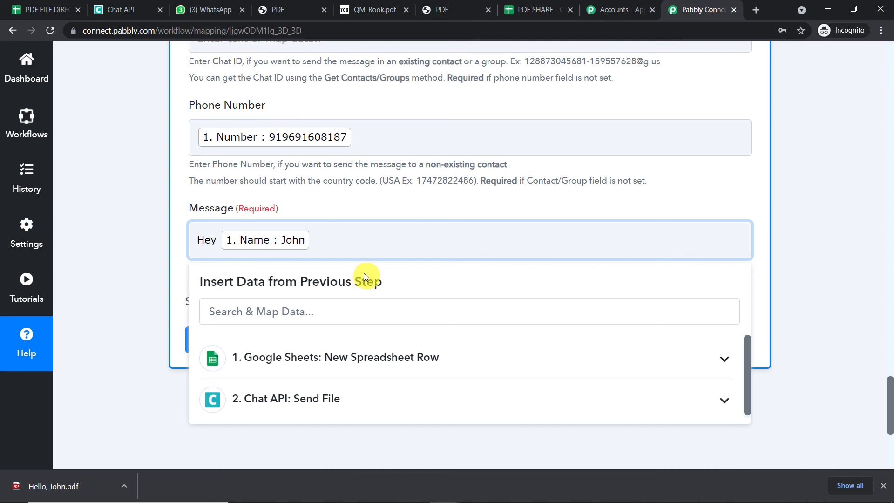
- Continue the message after the mapped name with ", this is your PDF file . please download it and enjoy"
text(, this is your PDF file .)
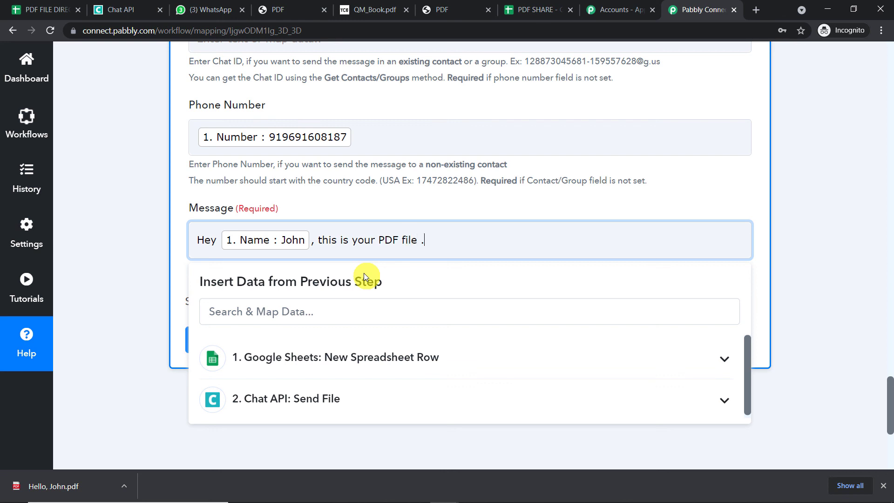
text( please download i)
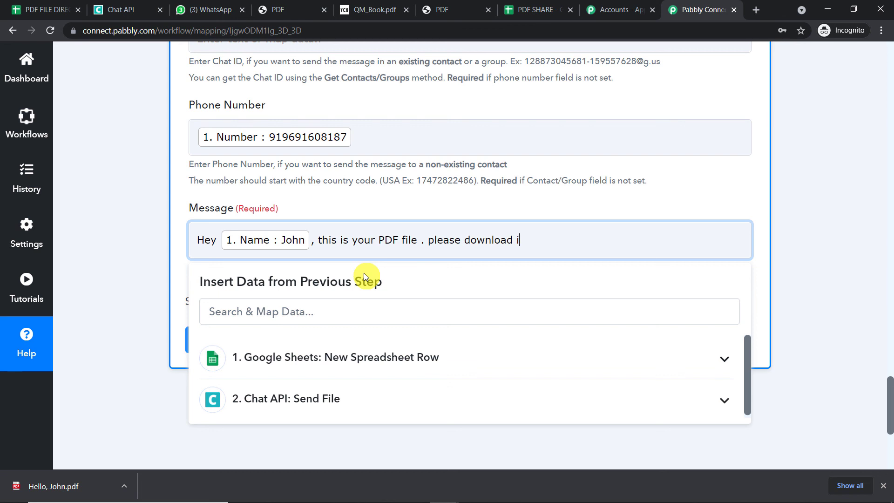
text(t and enjoy)
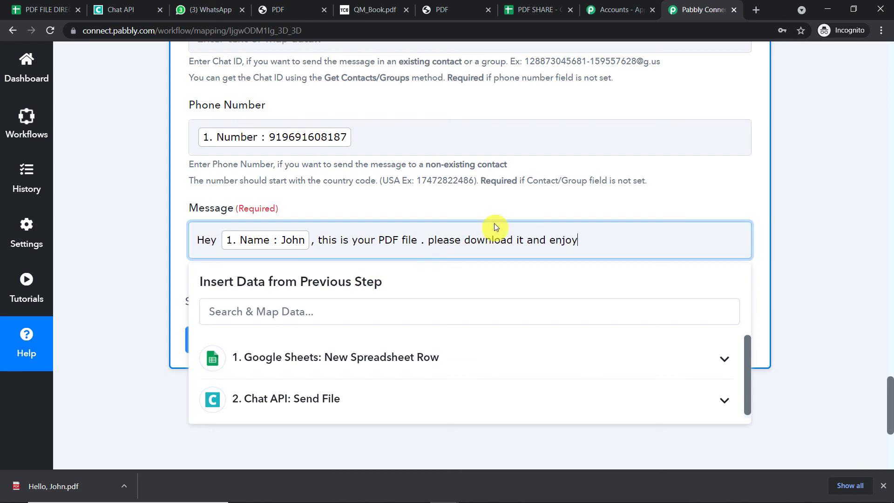
- Replace the spaced period after "PDF file" with a comma and end the message with a period
click(429, 242)
key(BackSpace)
key(BackSpace)
key(BackSpace)
text(,)
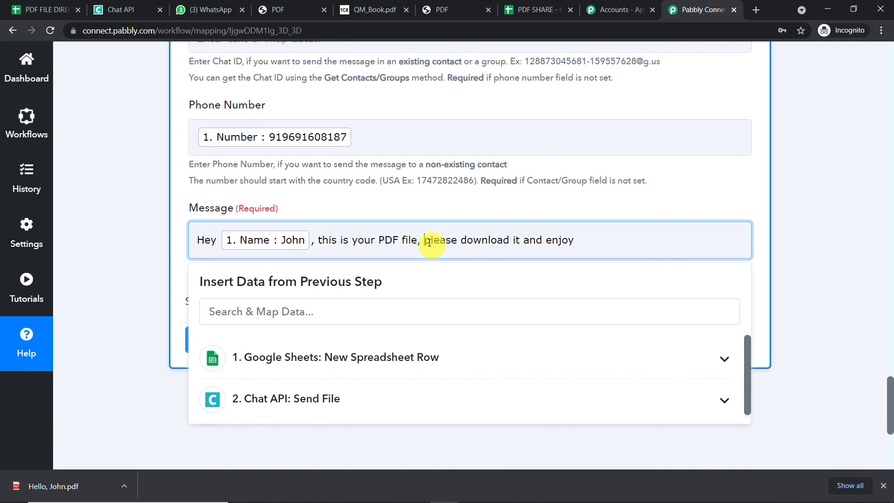
click(469, 203)
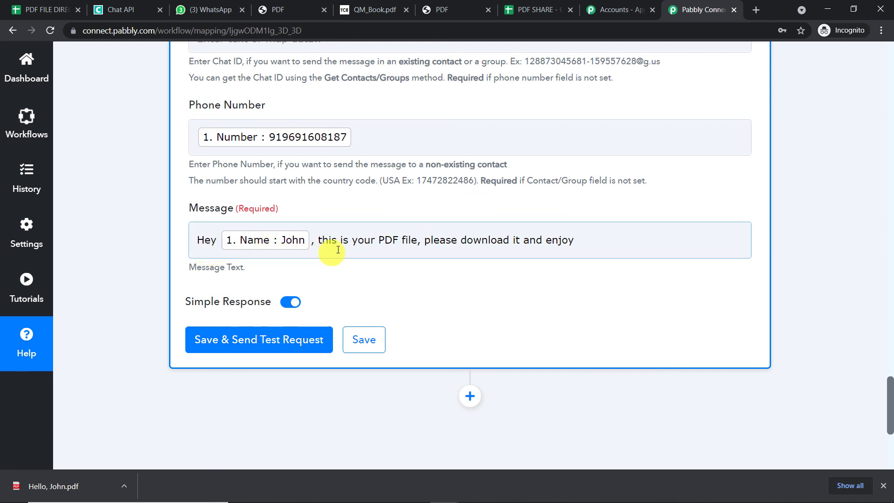
click(574, 239)
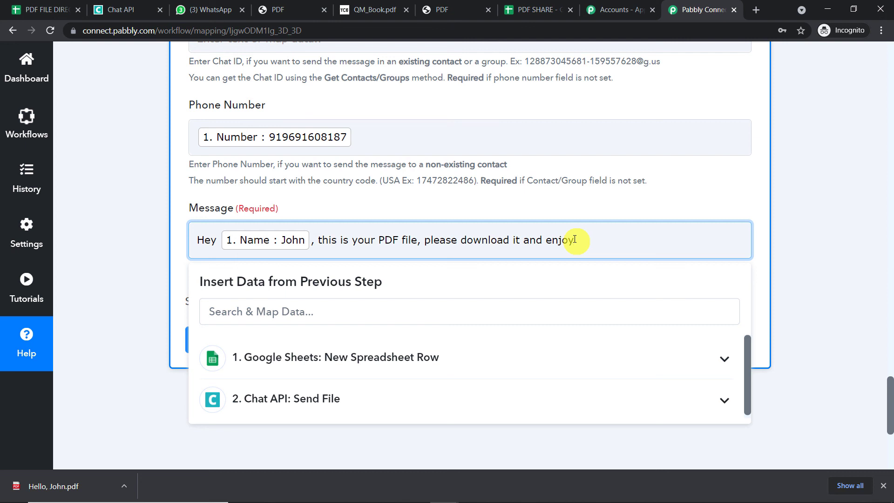
click(592, 201)
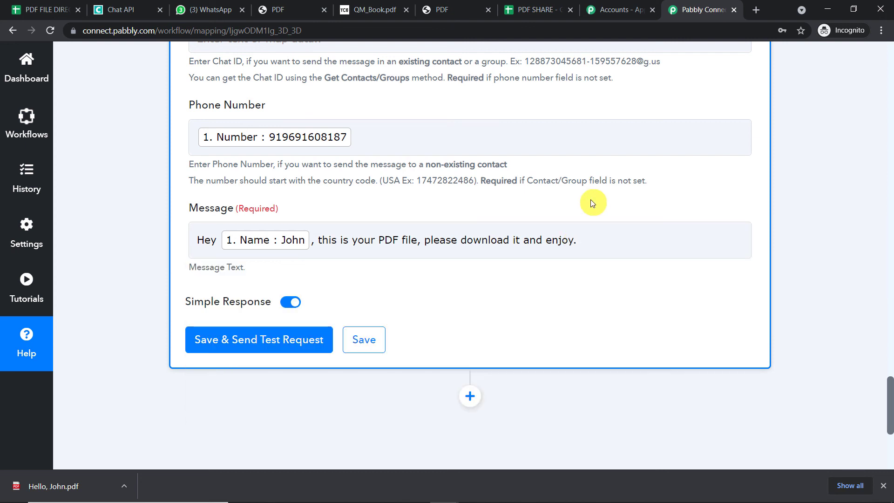
- Save the Send Message action with a test request, then switch to WhatsApp to check the message's delivery
click(247, 340)
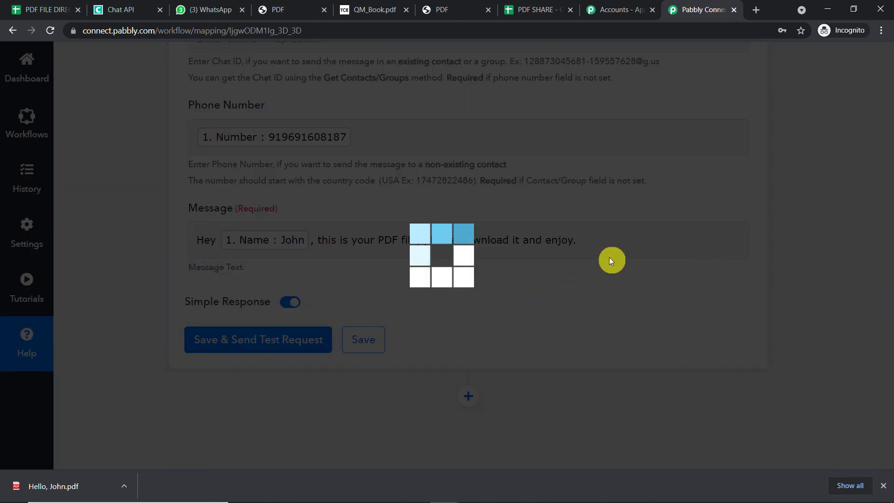
scroll(605, 210, down, 4)
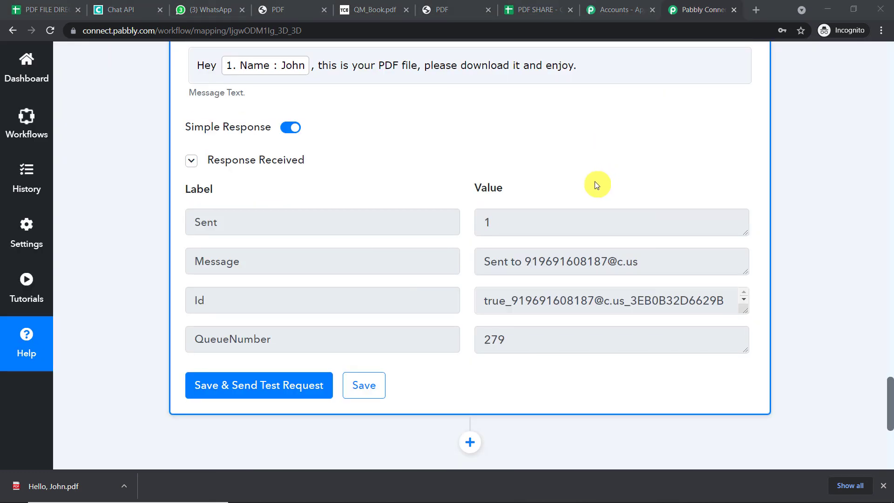
click(186, 11)
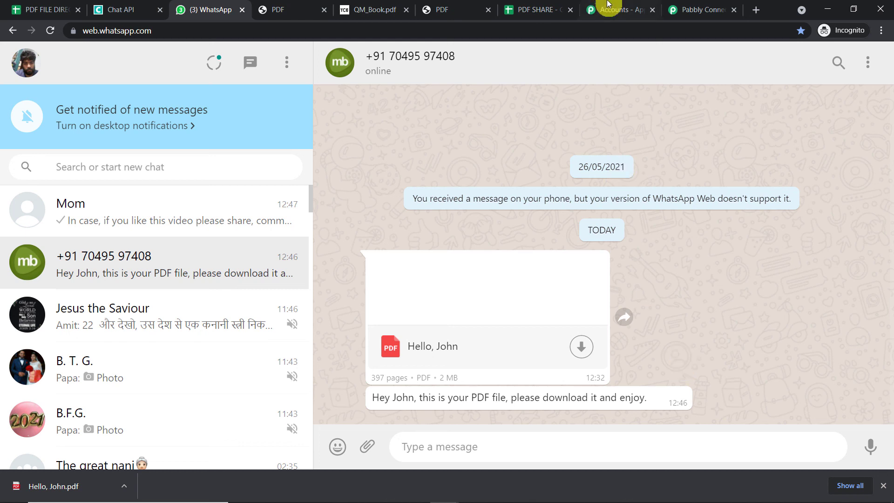
- Return to Pabbly Connect and collapse the Google Sheets trigger and the Send File and Send Message actions
click(676, 10)
scroll(889, 183, up, 20)
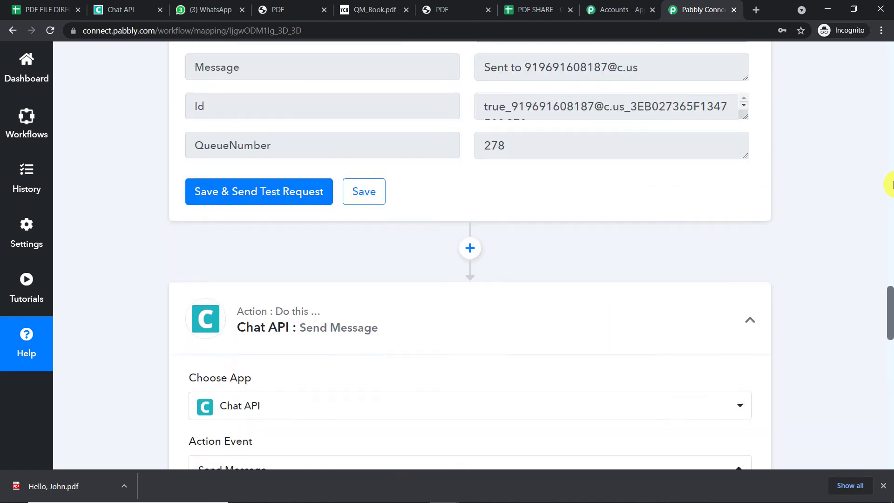
scroll(717, 113, up, 4)
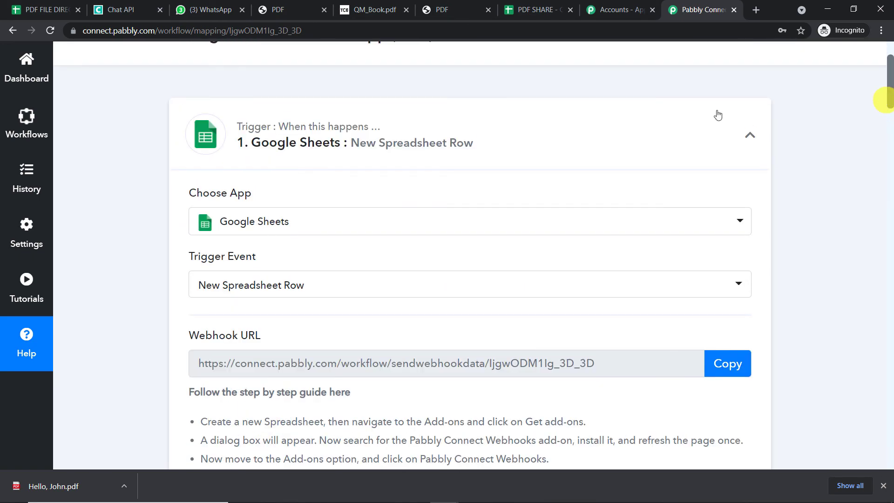
click(499, 124)
click(610, 262)
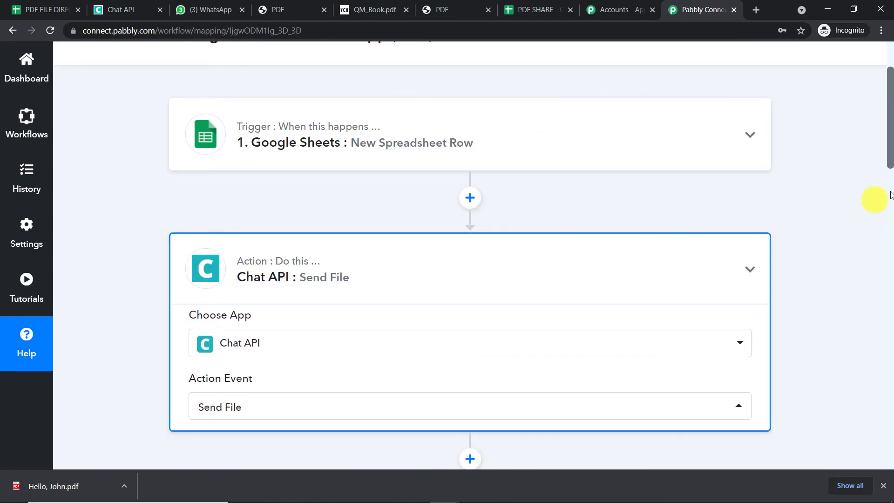
scroll(875, 193, down, 2)
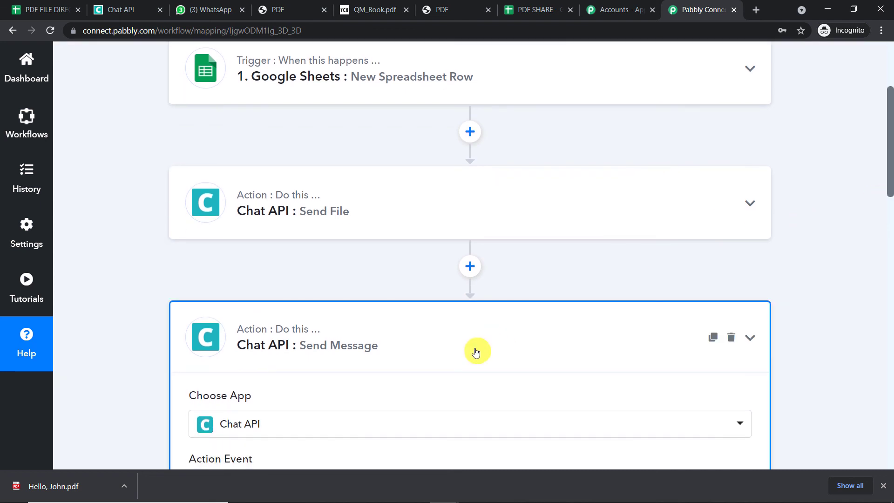
click(474, 351)
drag(888, 281, 890, 263)
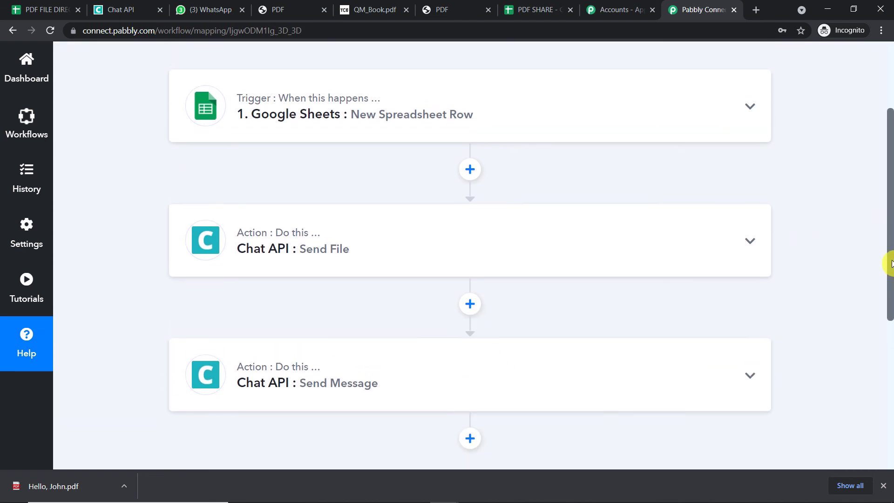